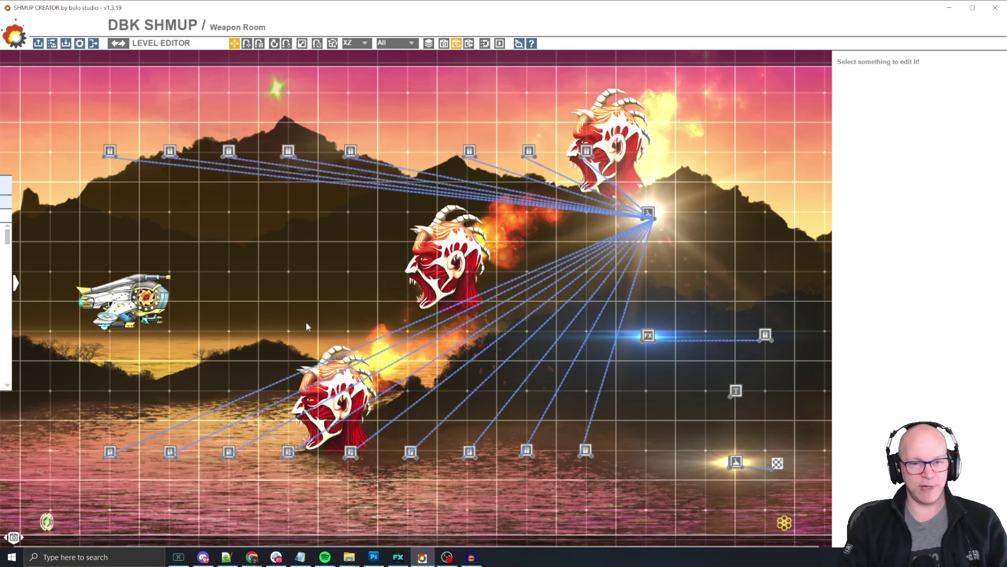
- Playtest the Weapon Room level, fly the ship against the demon-head enemies, and return to the level editor
key(F5)
key(Up)
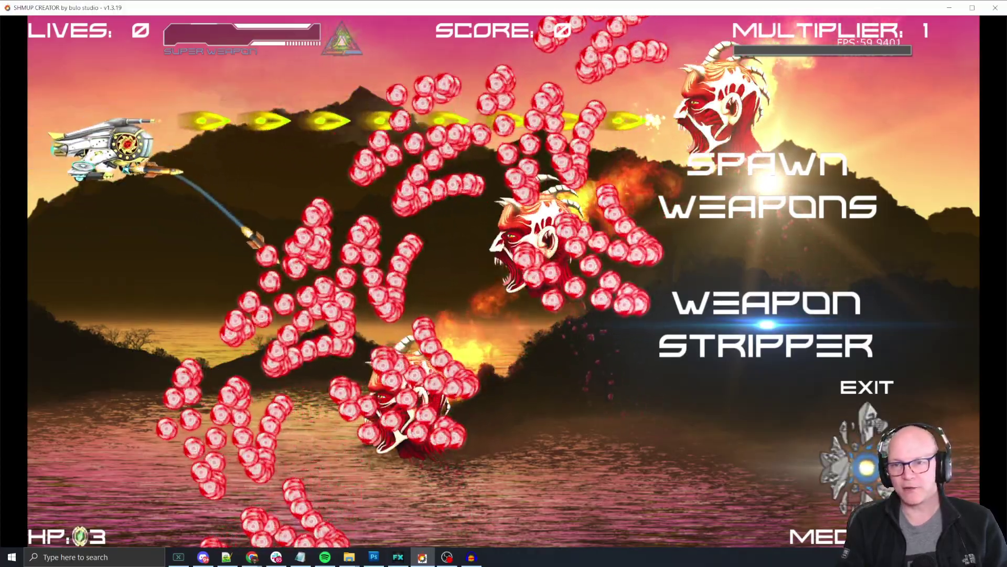
key(Up)
key(Left)
key(Down)
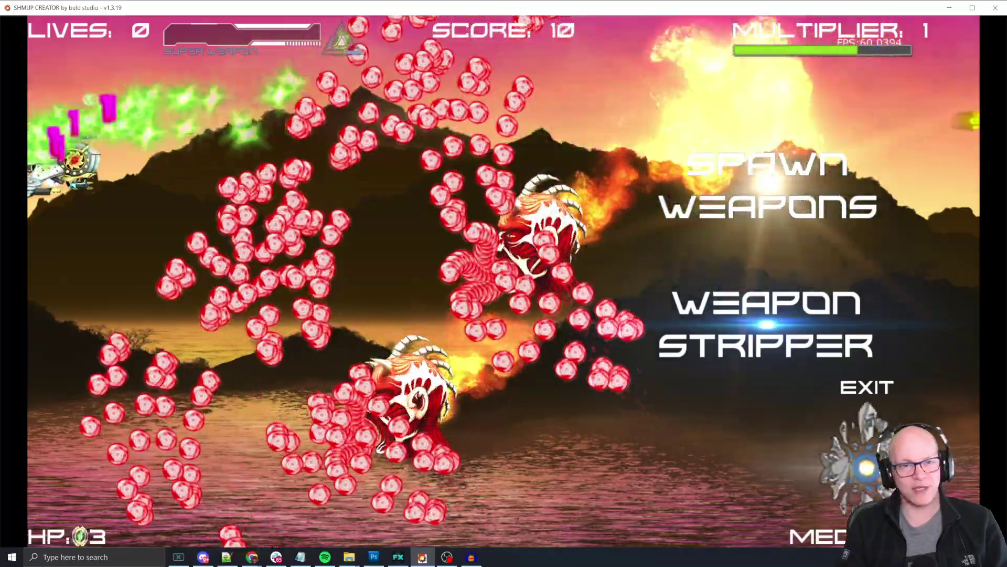
key(Down)
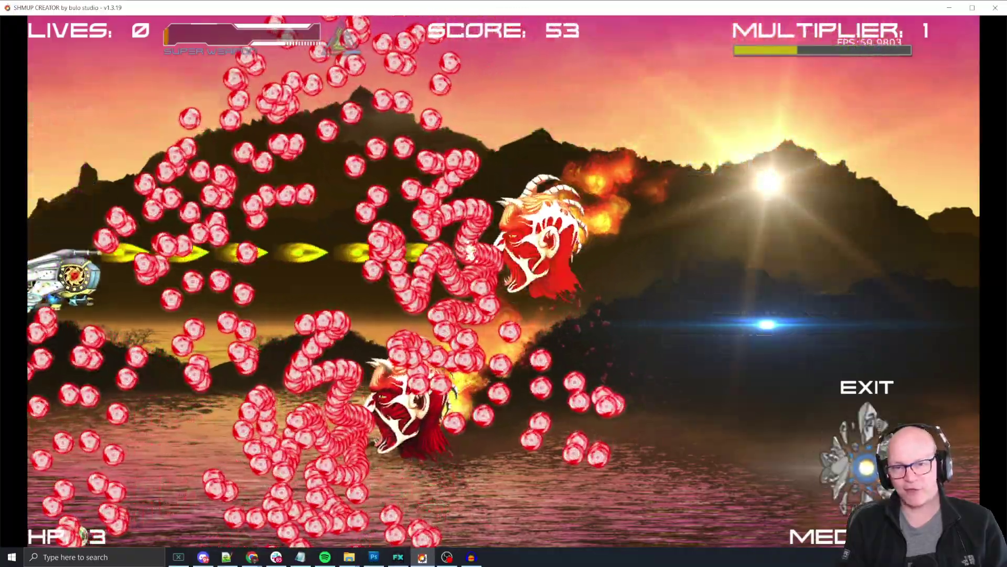
key(Right)
key(Up)
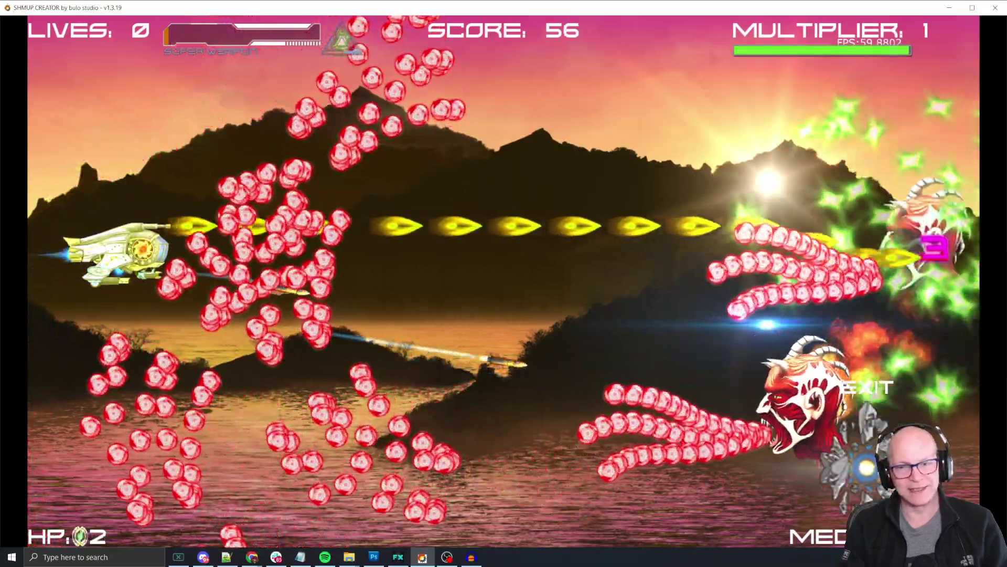
key(Down)
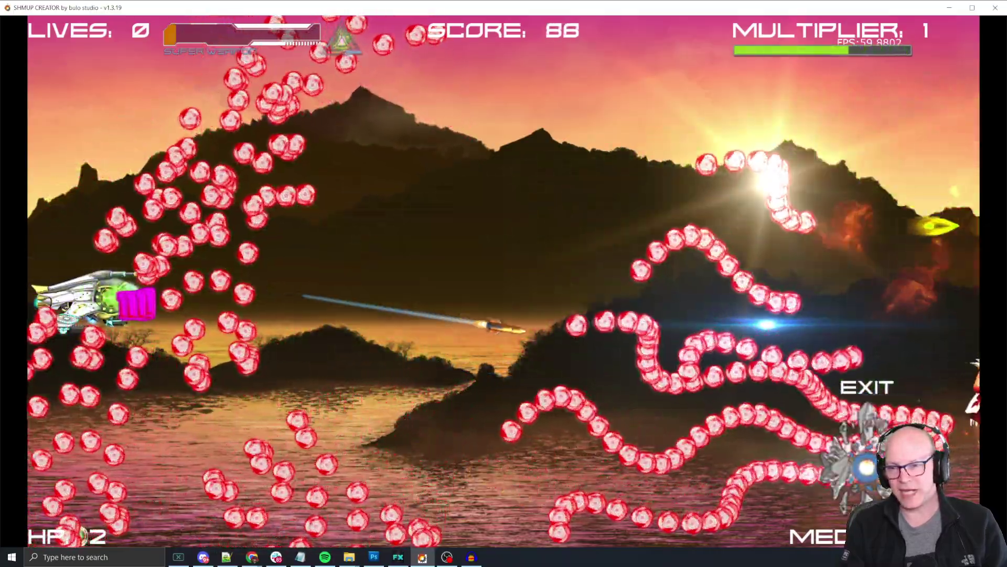
key(Escape)
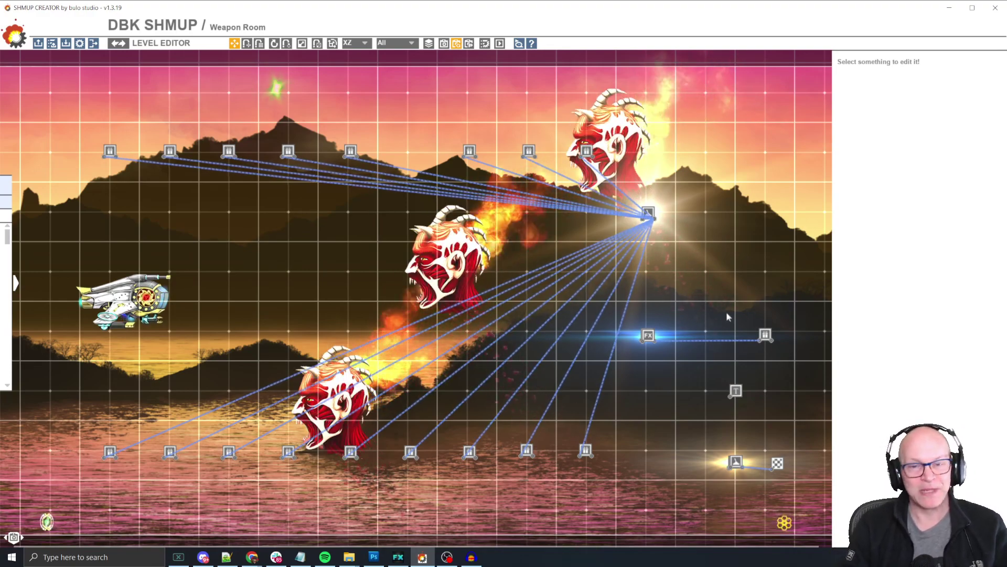
- Run the Weapon Room level again to observe the demon heads' death effects, and end the playtest
key(p)
key(Left)
key(Down)
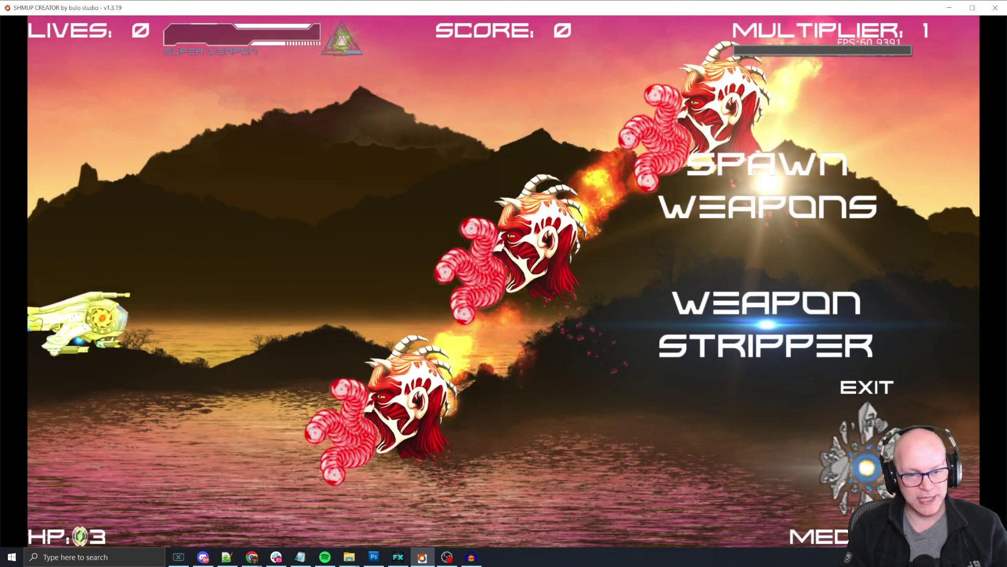
key(space)
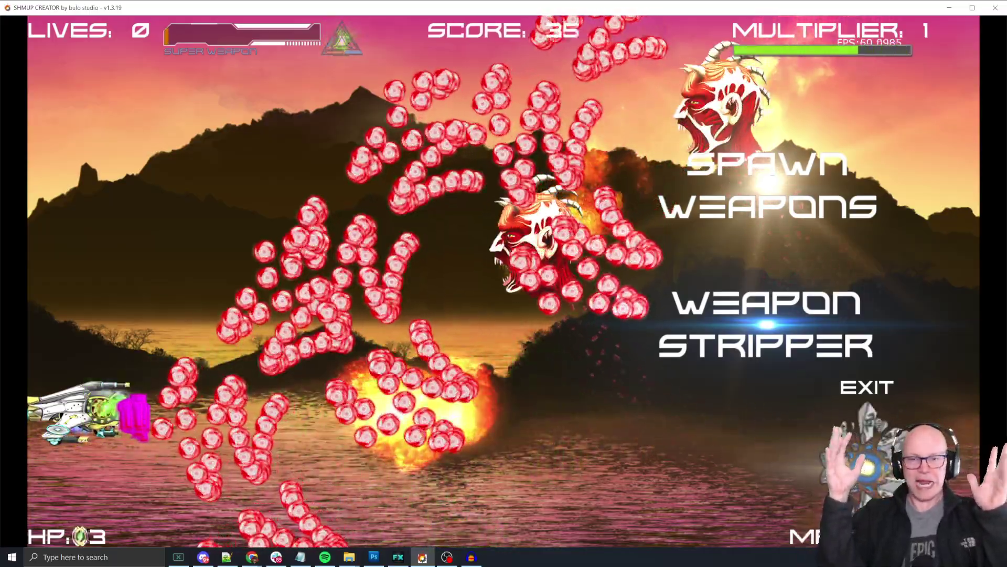
key(Up)
key(Up)
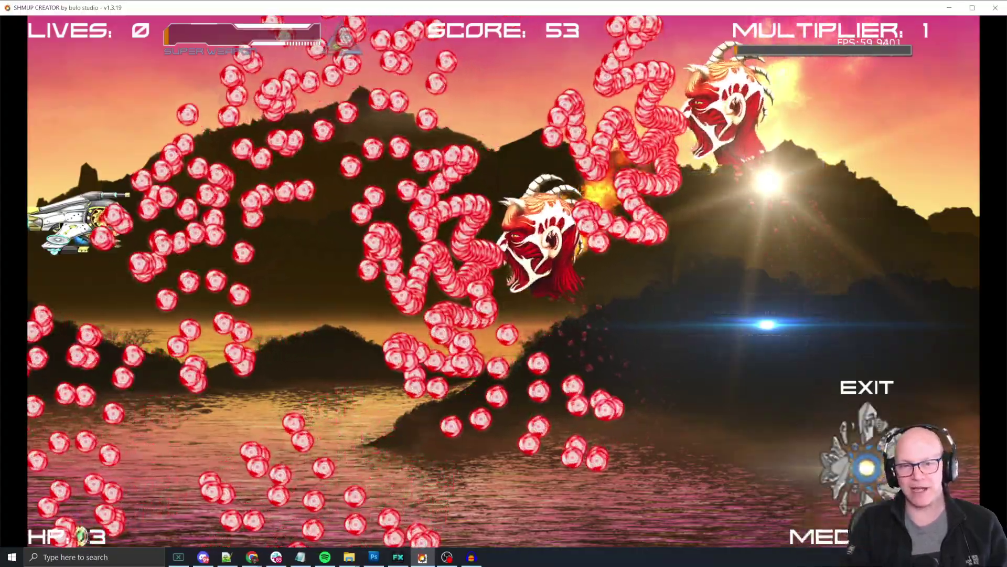
key(Right)
key(Right)
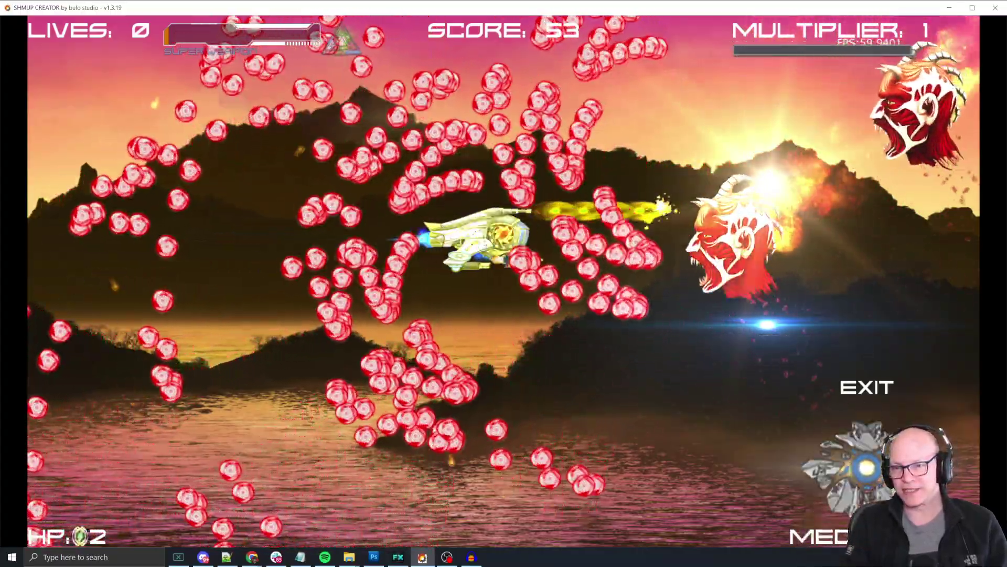
key(Up)
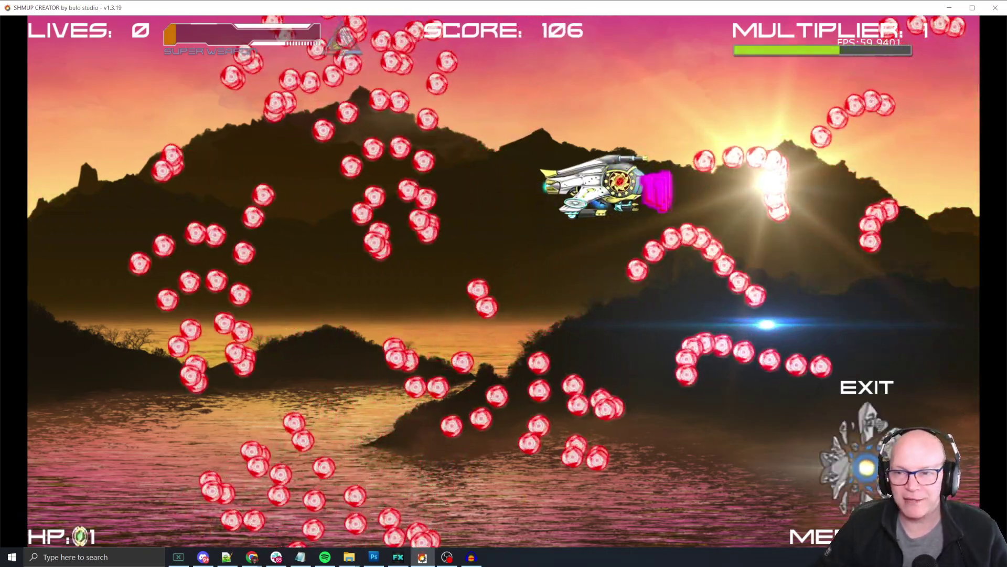
key(Escape)
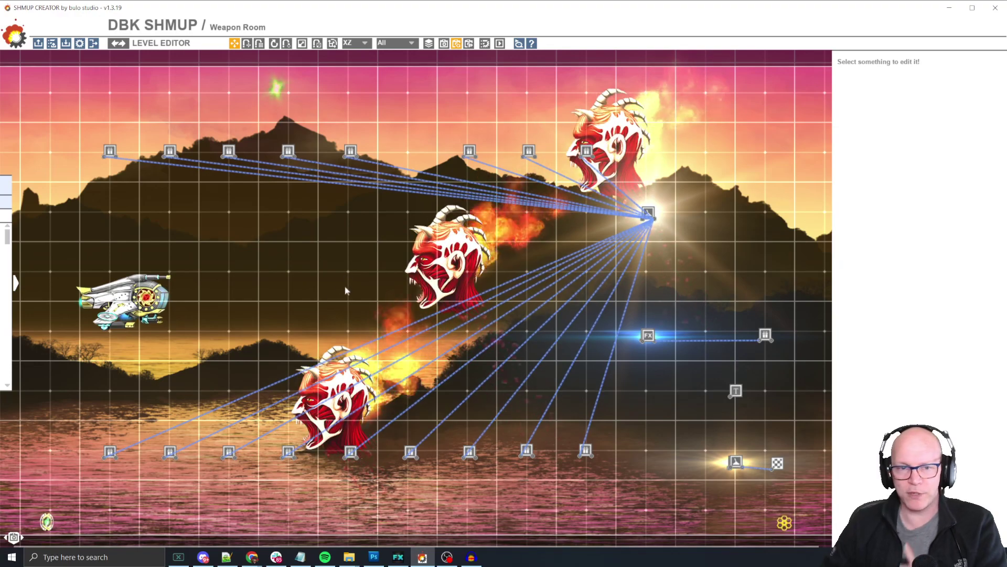
- Select the lowest demon-head enemy and review its weaponry and particle locator settings
click(332, 397)
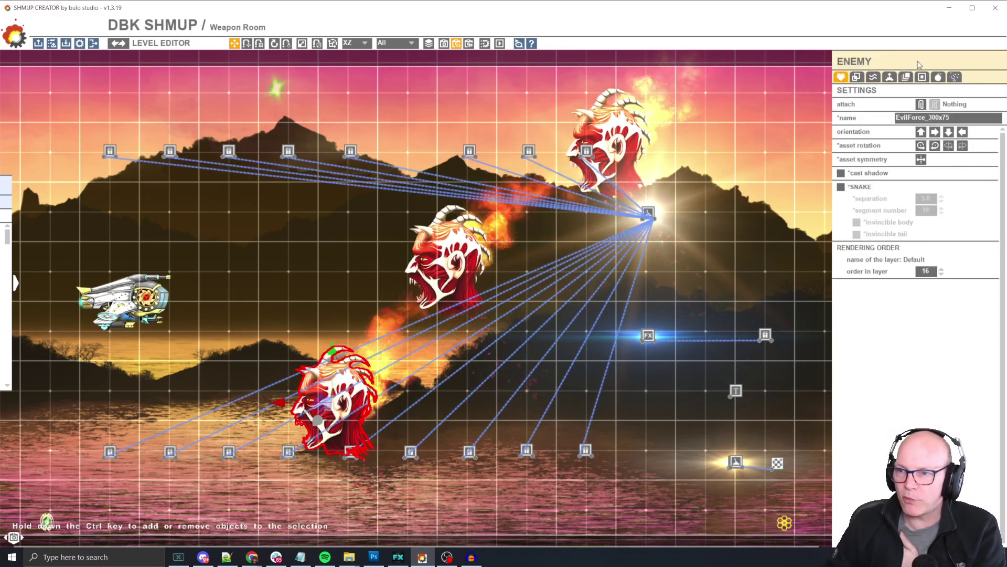
click(938, 77)
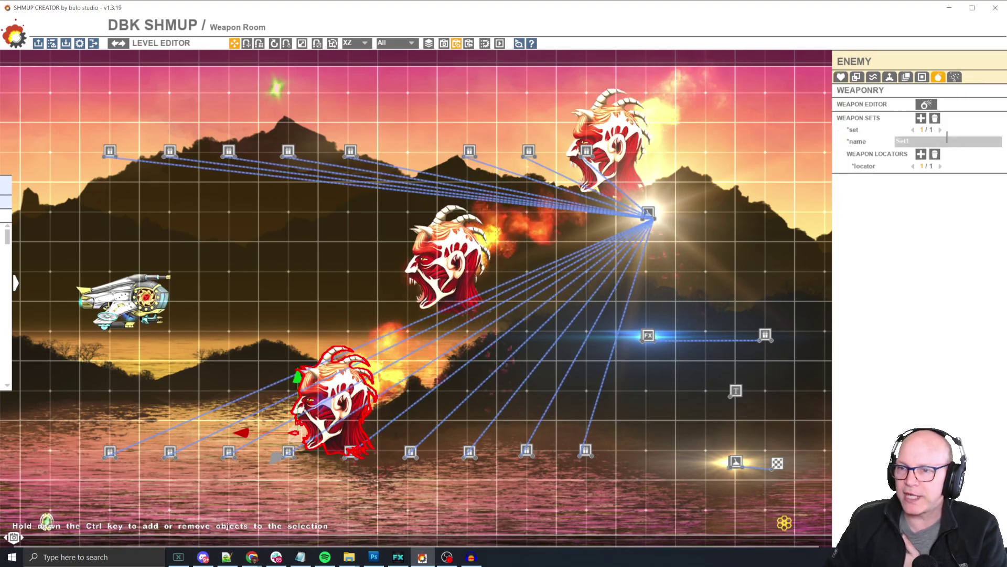
click(955, 77)
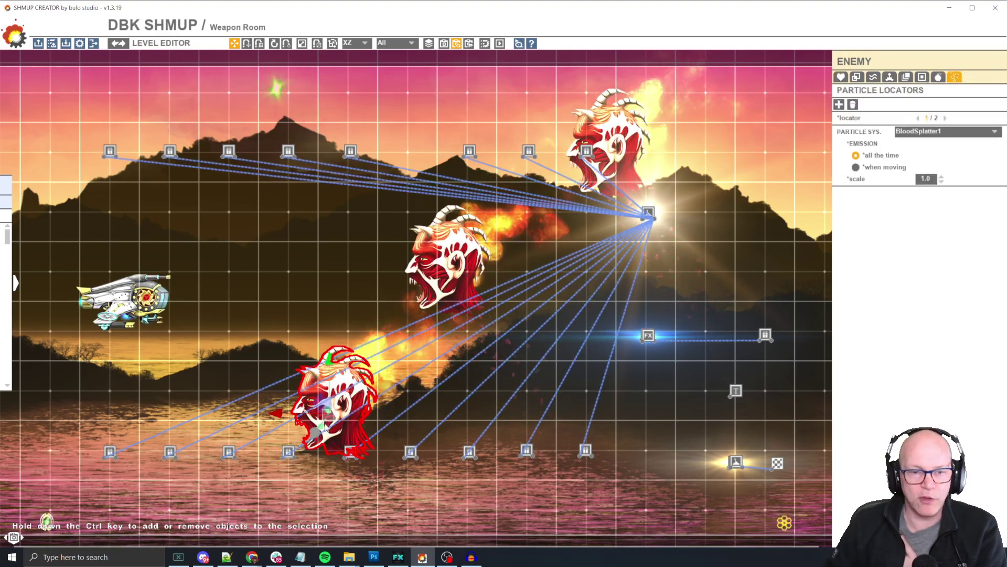
- Change the camera mode to view the demon heads freely and inspect the selected enemy's weaponry and gameplay settings
click(470, 44)
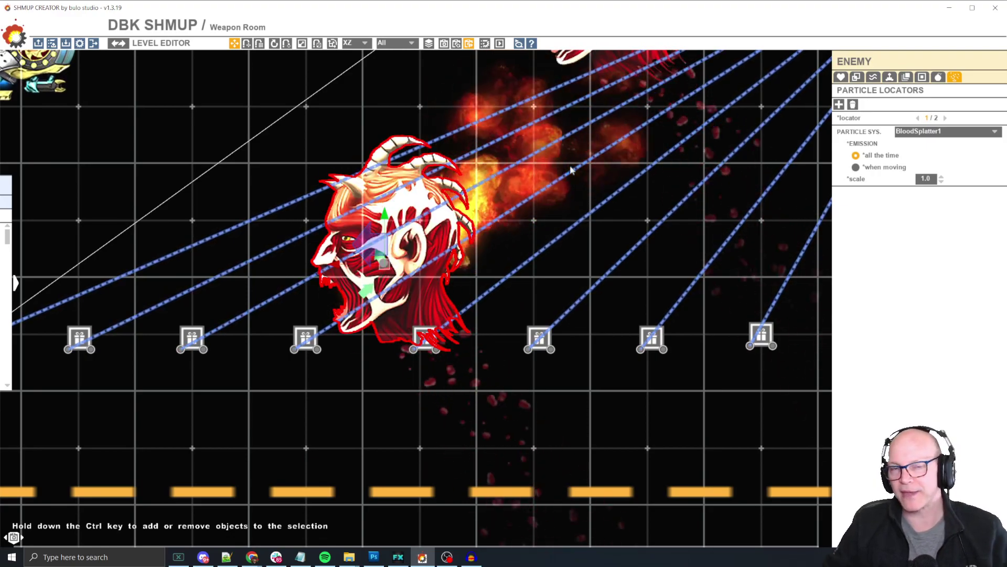
scroll(639, 238, down, 3)
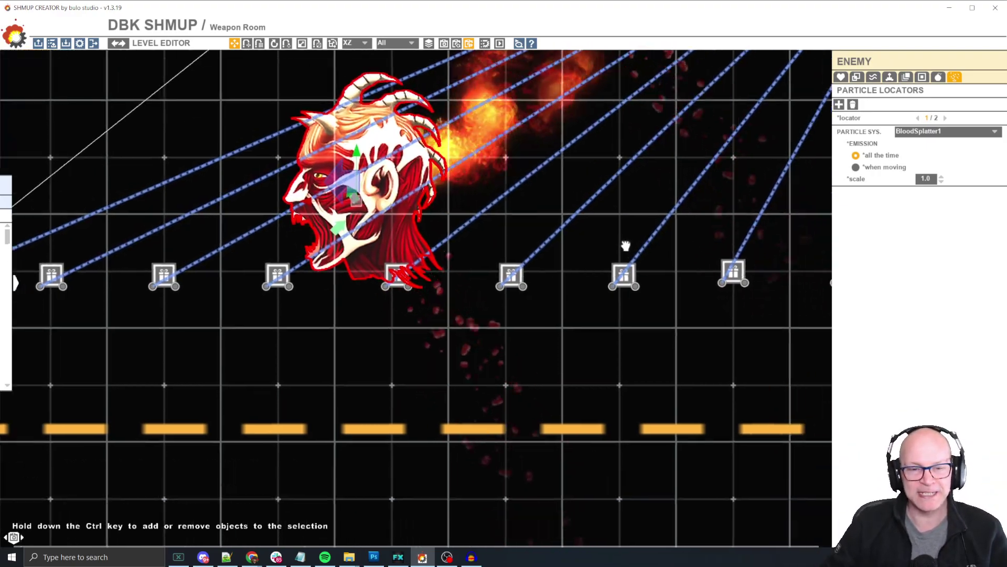
scroll(518, 276, up, 2)
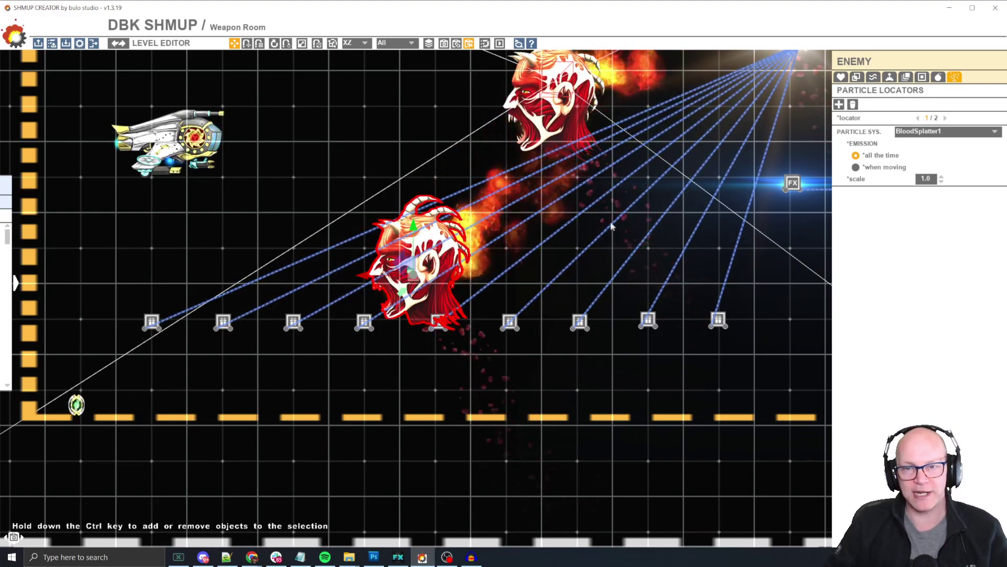
drag(629, 221, 514, 386)
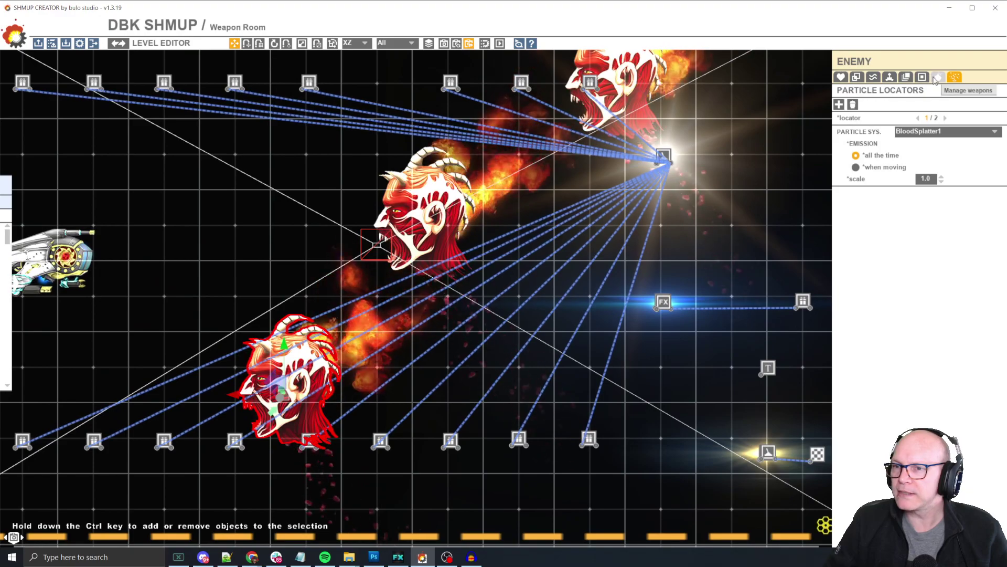
click(938, 77)
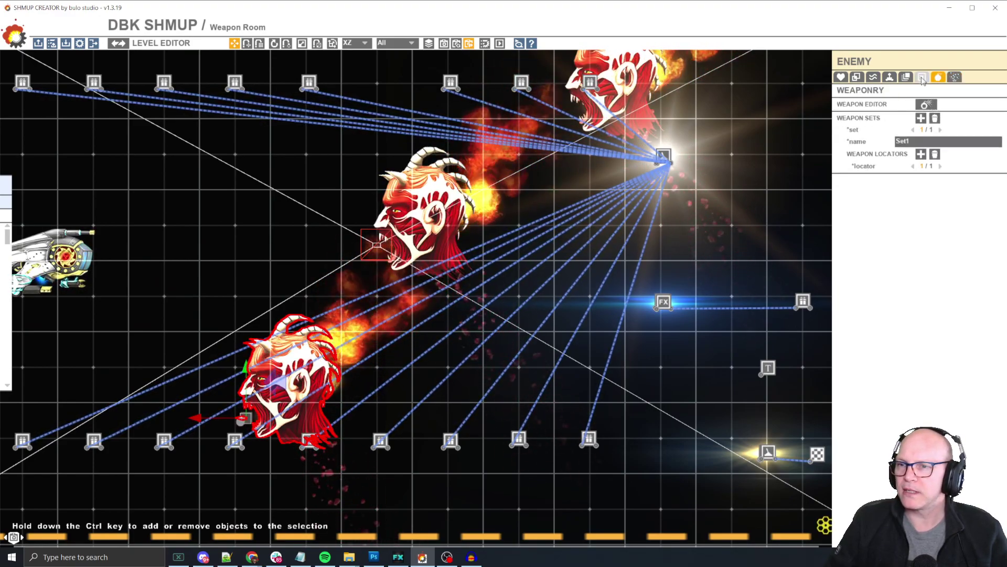
click(891, 79)
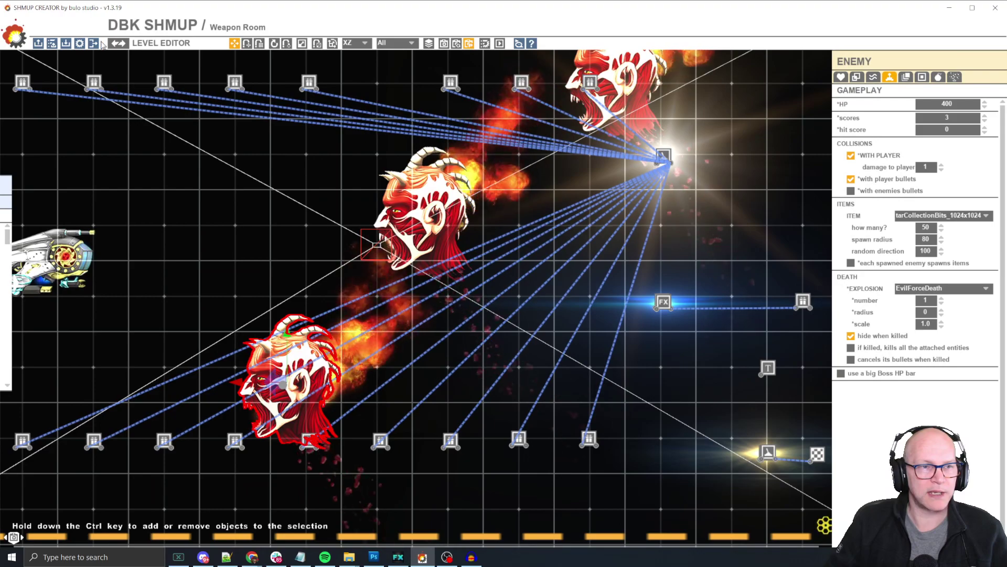
- Look over the game's list of levels and return to the Weapon Room level
click(118, 43)
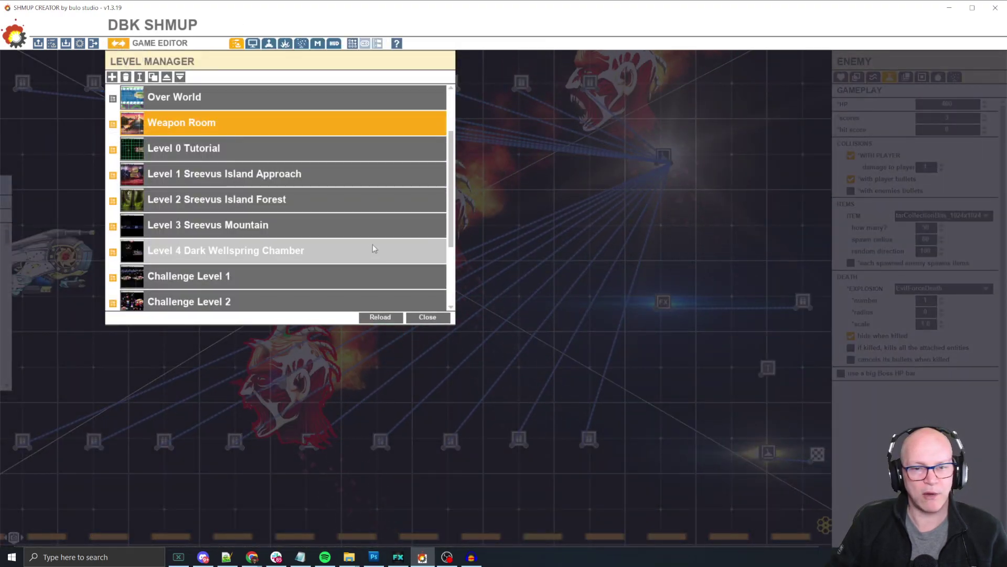
click(428, 317)
- Switch to Photoshop and bring up the EvilForce_300x75.png sprite sheet to examine its four head frames
key(alt+Tab)
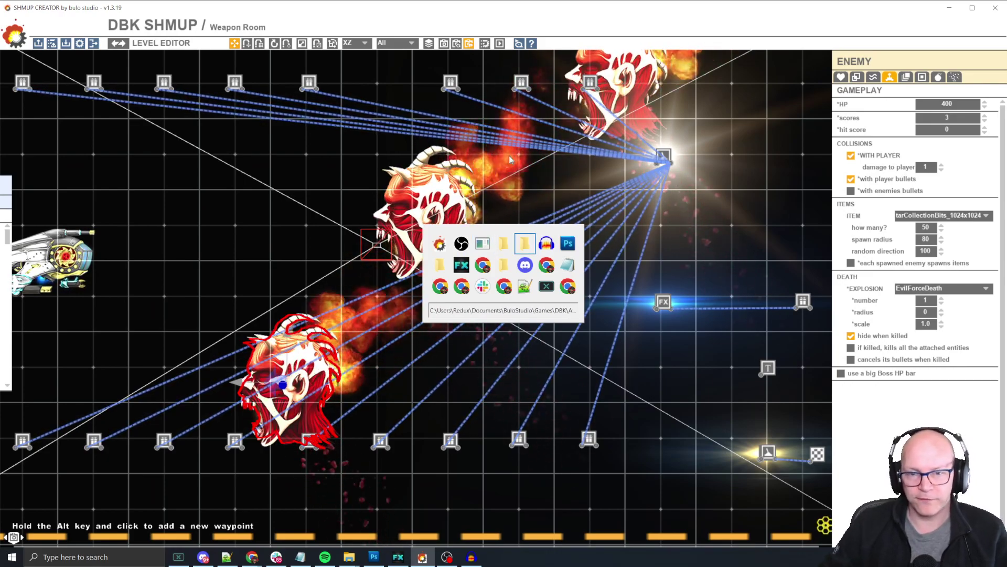
key(alt+Tab)
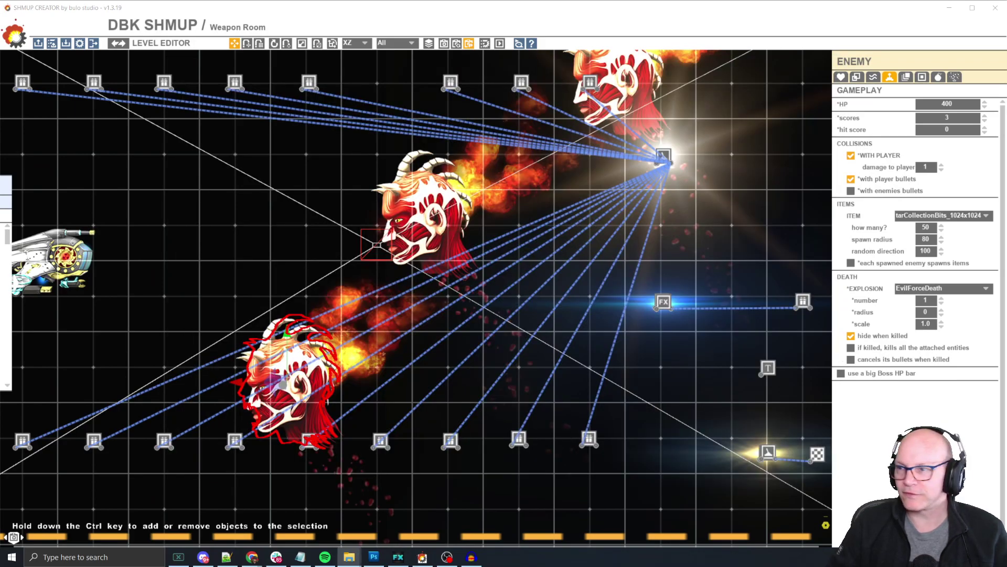
key(alt+Tab)
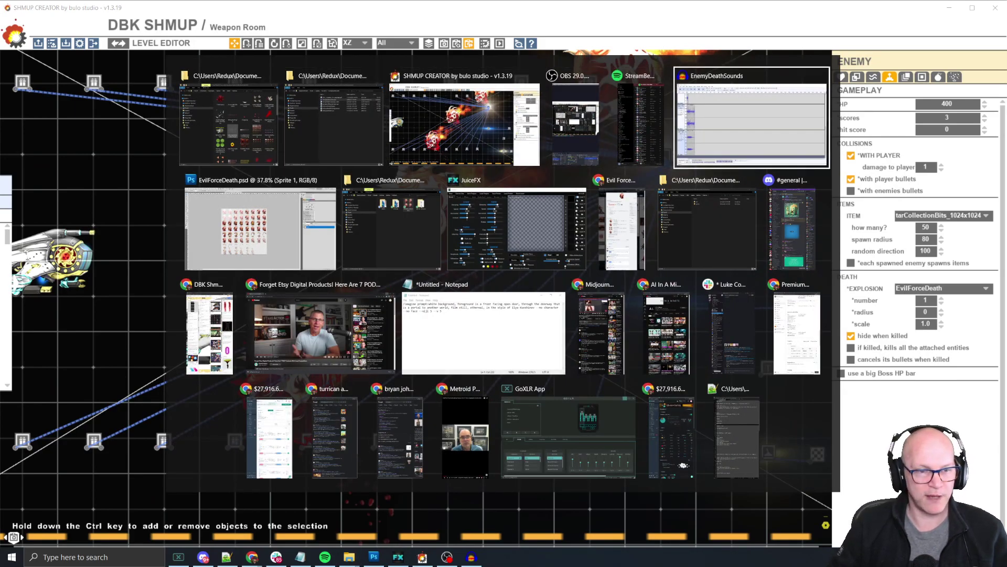
key(Tab)
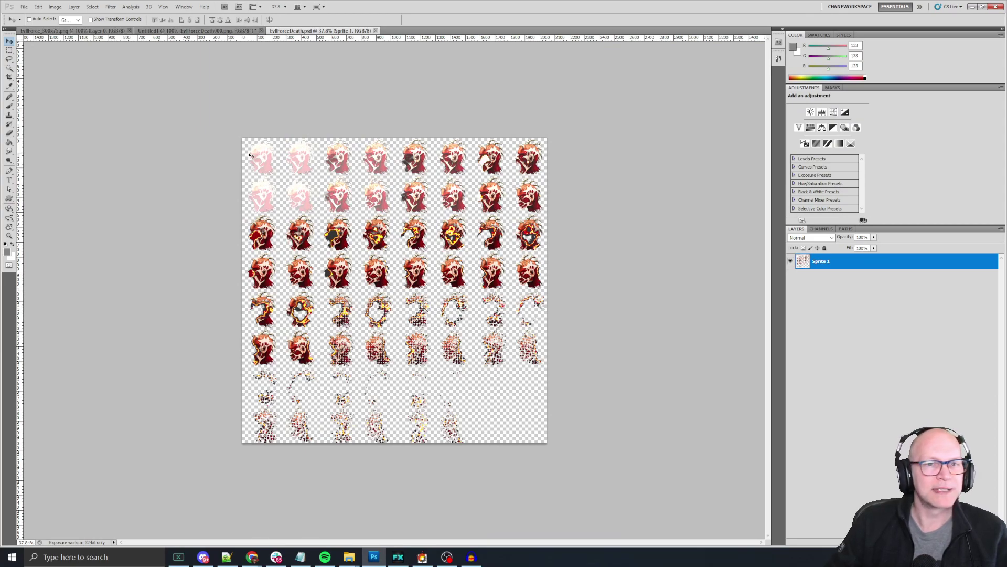
click(67, 32)
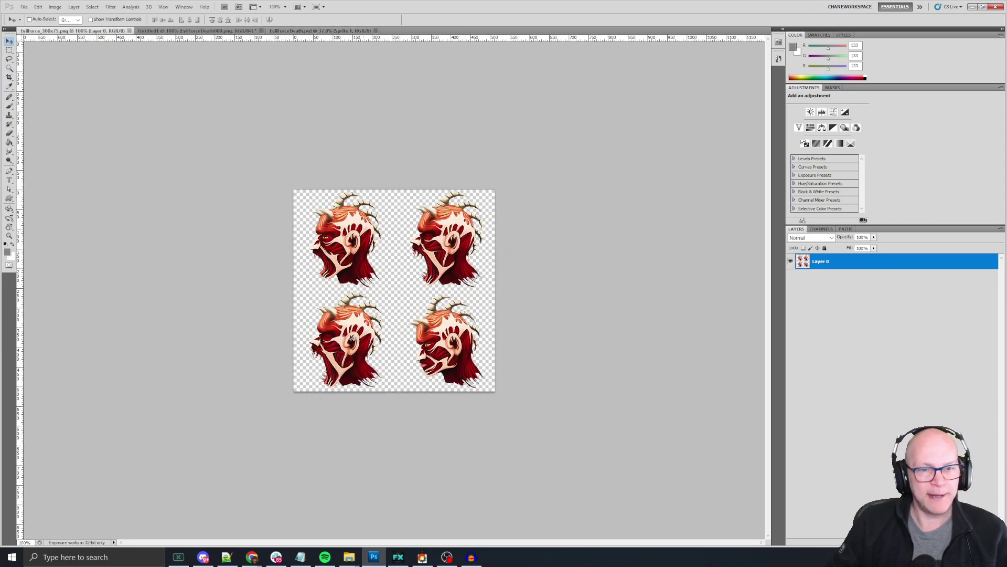
scroll(312, 299, up, 3)
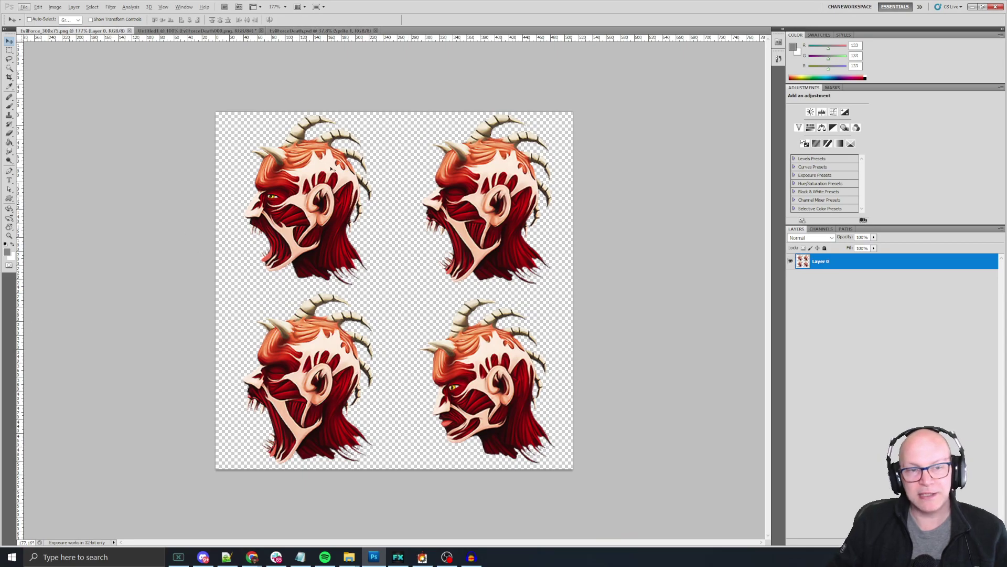
- Switch to JuiceFX
key(alt+Tab)
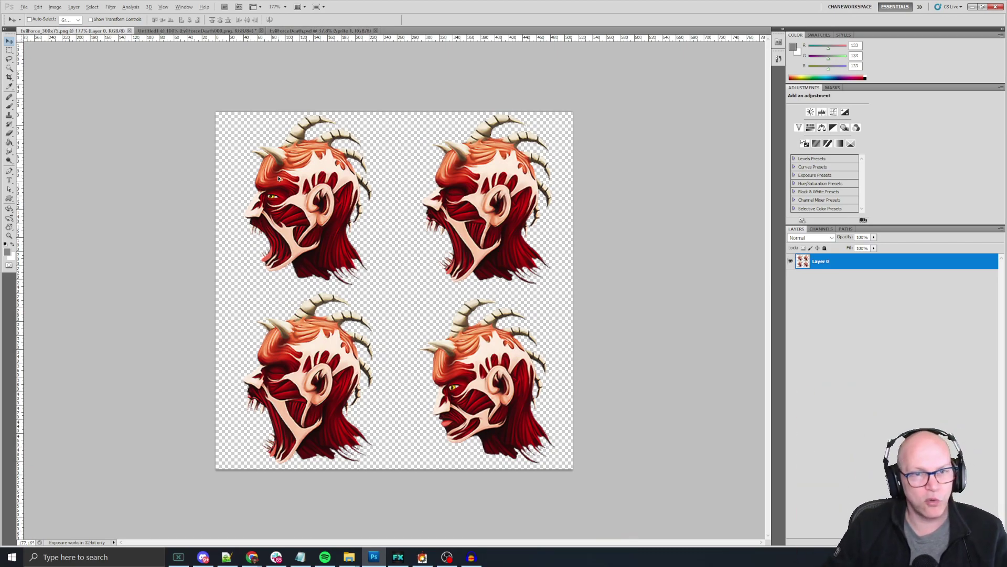
key(alt+Tab)
key(alt+Tab)
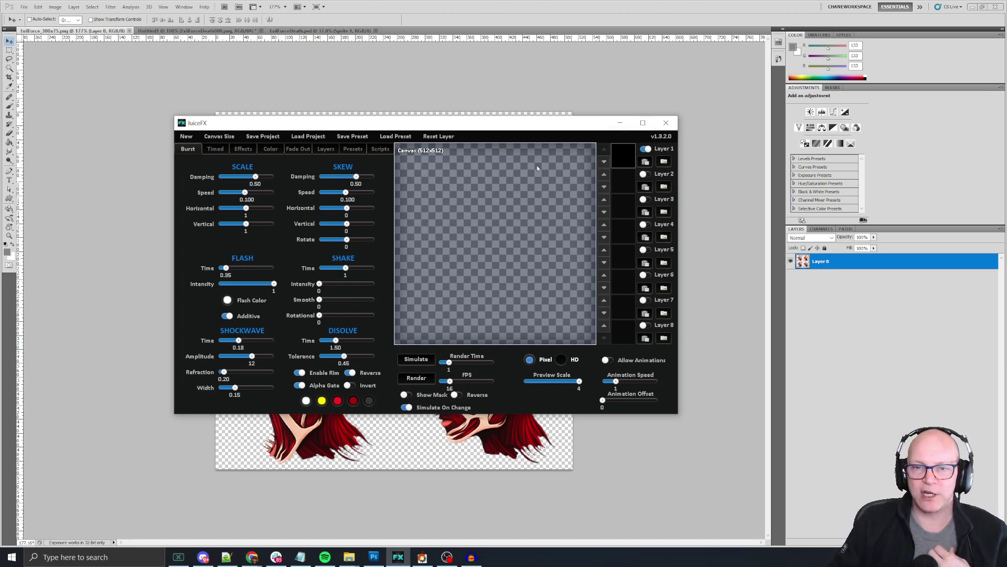
click(579, 382)
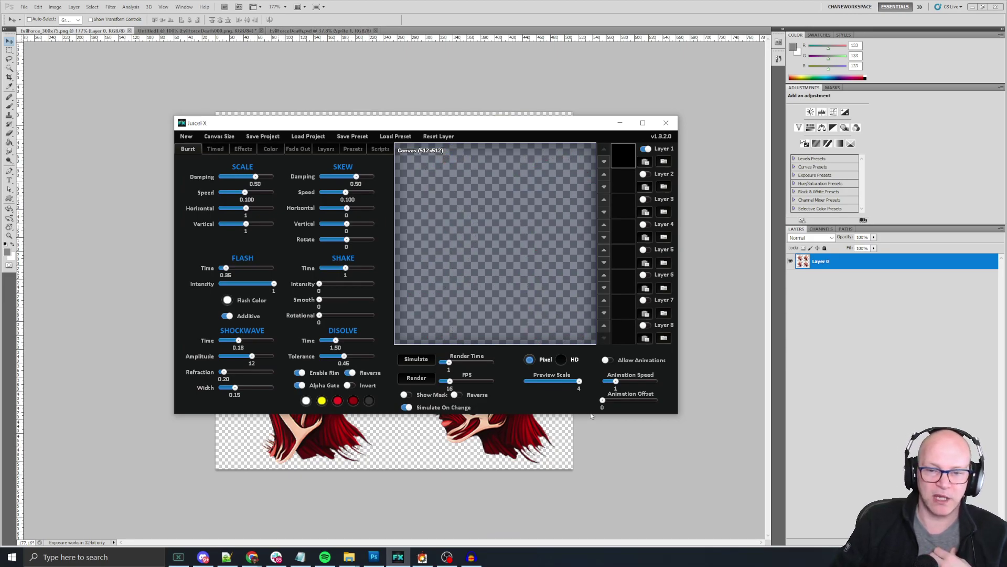
click(579, 382)
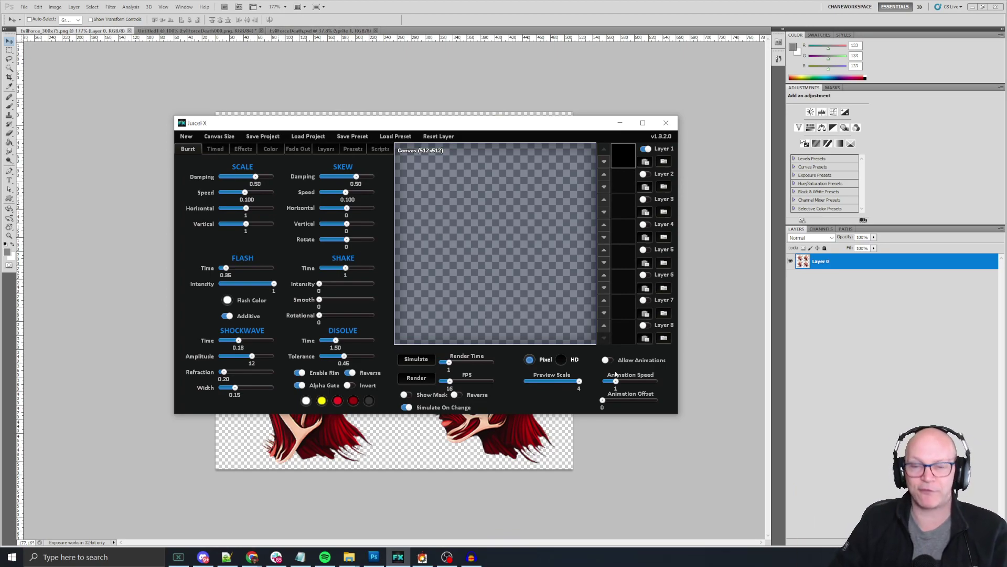
click(580, 382)
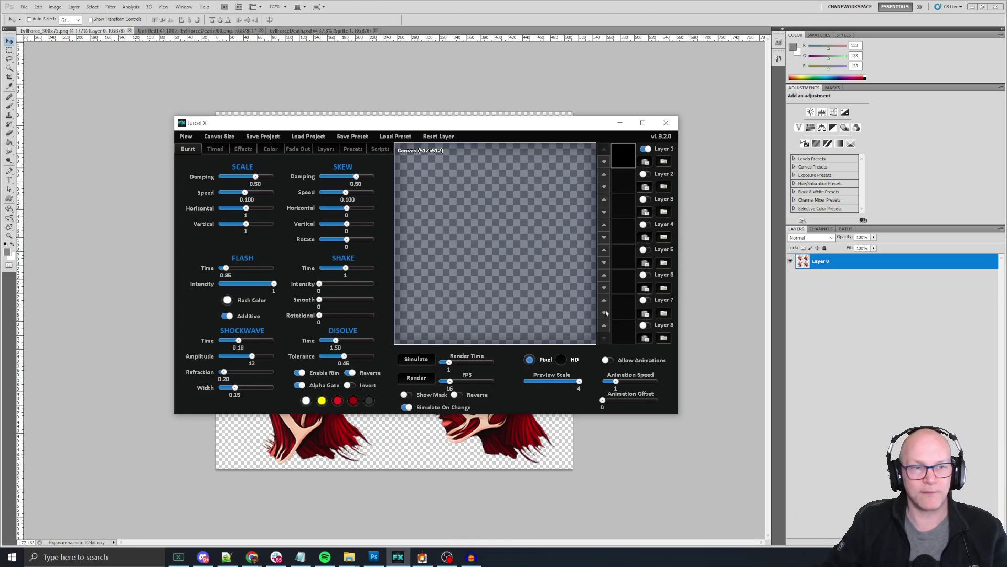
click(486, 9)
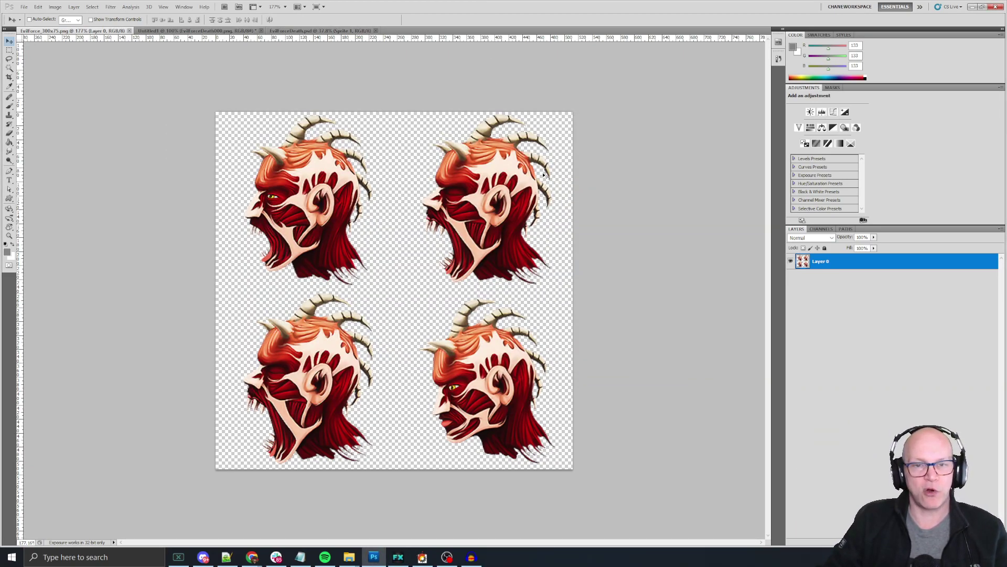
key(alt+Tab)
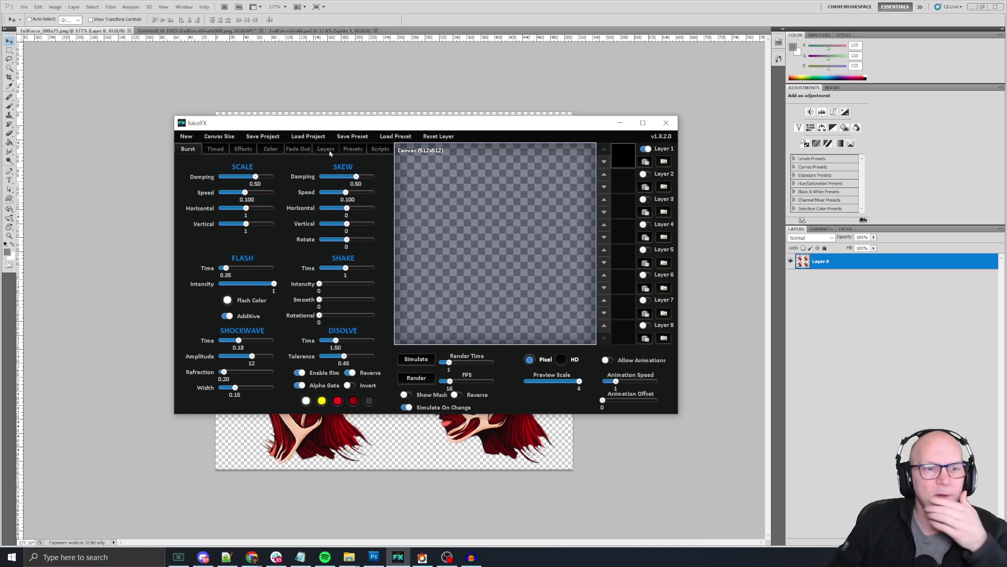
- Render the effect on the four-head sprite sheet to preview the result, and discard it without saving
click(417, 379)
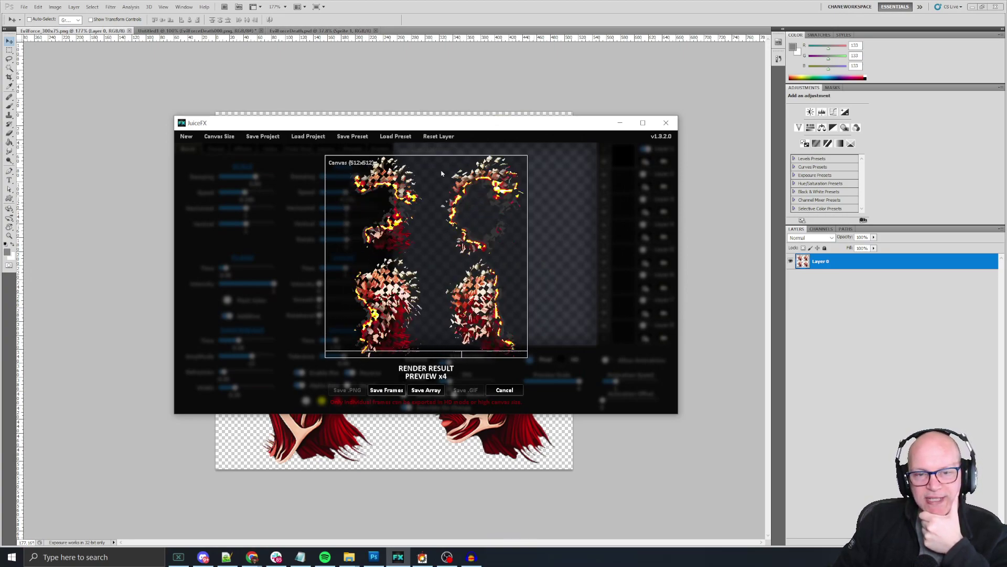
click(504, 389)
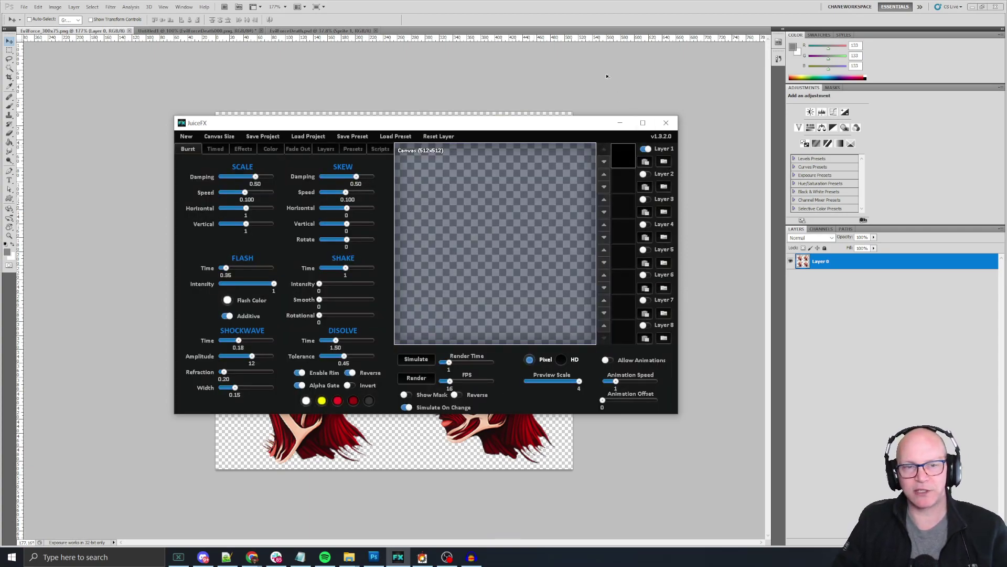
- Switch to Photoshop and bring up the Untitled1 document that holds the EvilForceDeath frame layers
key(alt+Tab)
key(alt+Tab)
key(alt+Tab)
key(alt+shift+Tab)
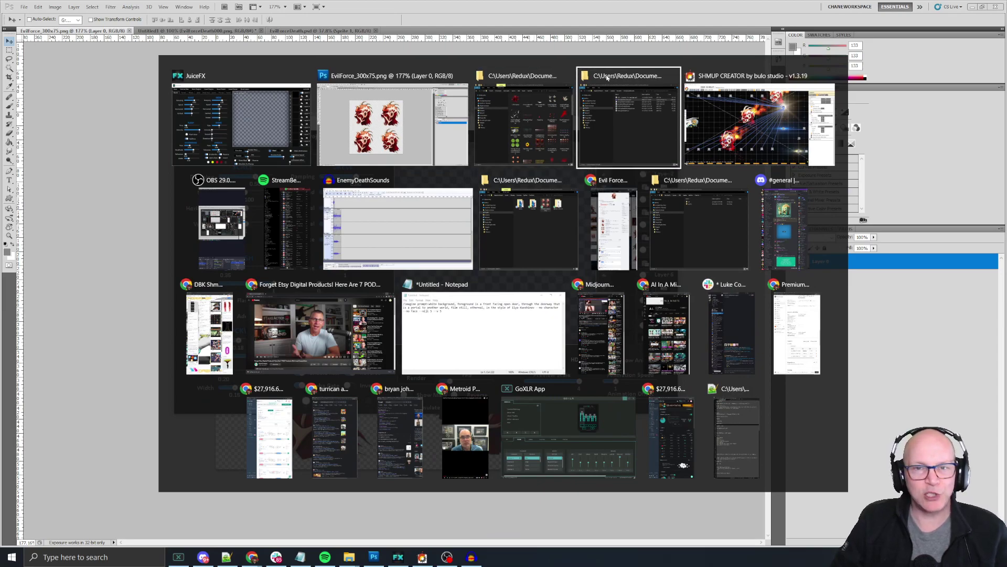
key(alt+shift+Tab)
key(alt+Tab)
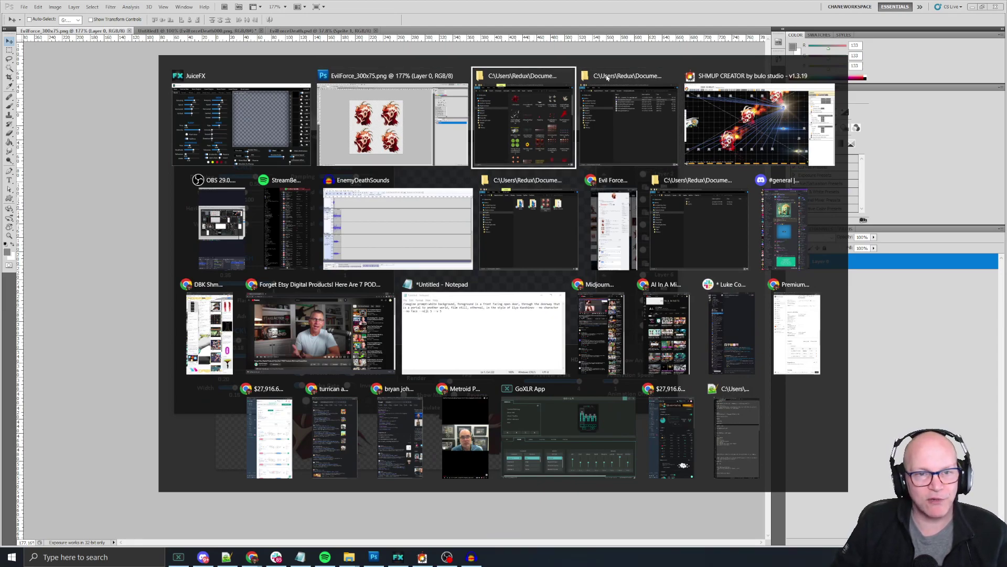
click(448, 79)
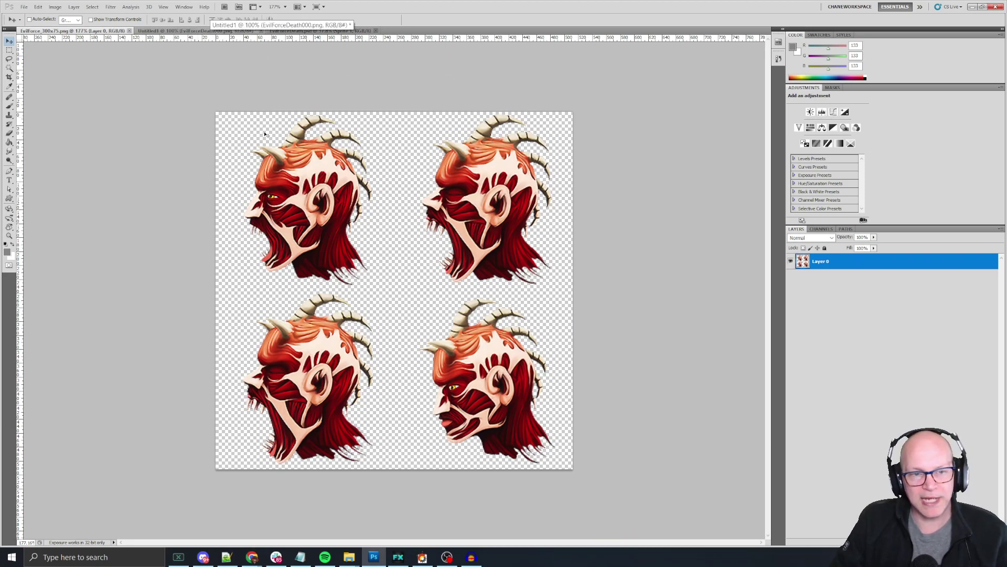
click(183, 32)
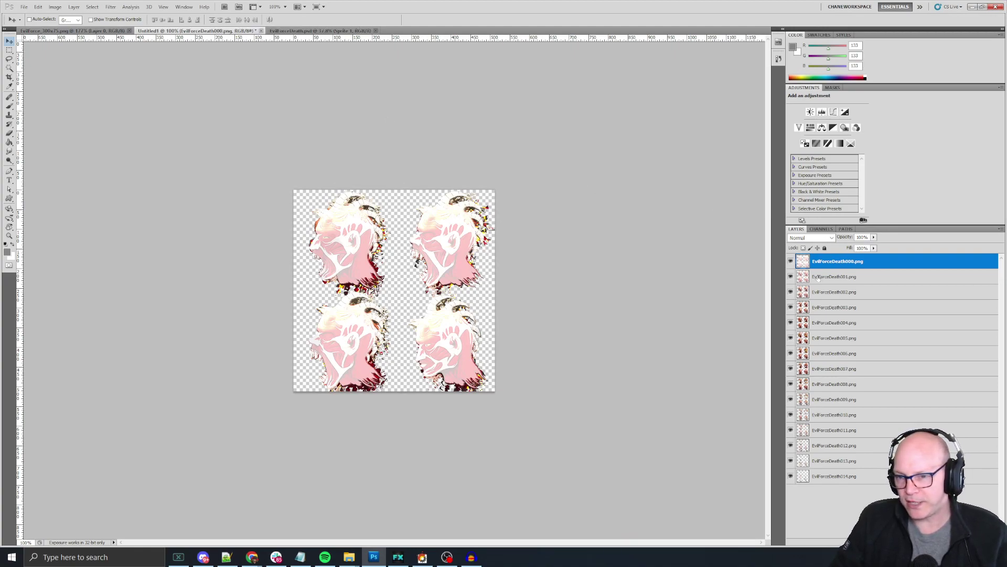
- Hide all the EvilForceDeath frame layers, briefly checking frames 000, 001 and 014 on the canvas
drag(791, 261, 794, 399)
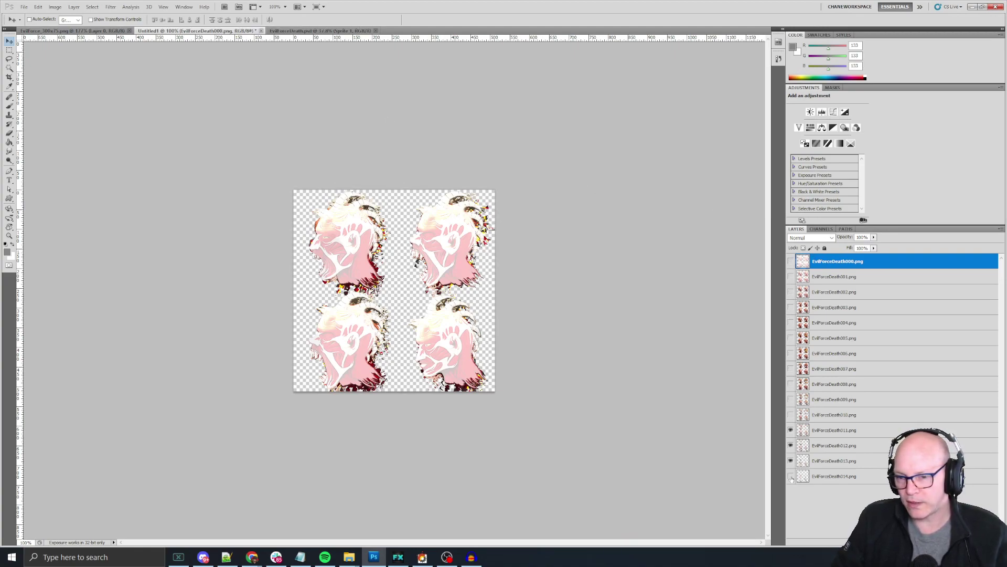
drag(791, 477, 790, 429)
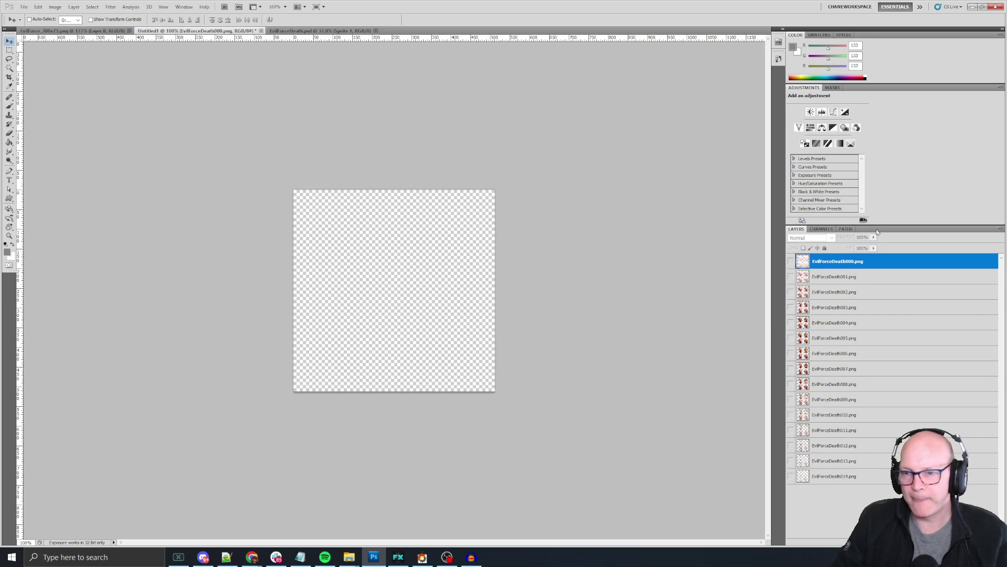
click(791, 262)
click(791, 277)
click(791, 261)
click(792, 276)
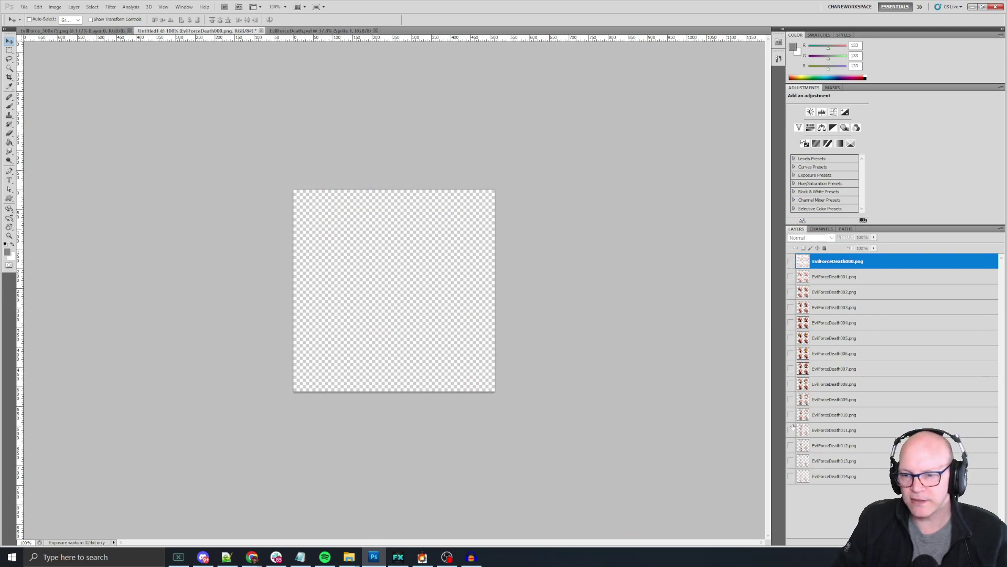
click(790, 476)
click(791, 476)
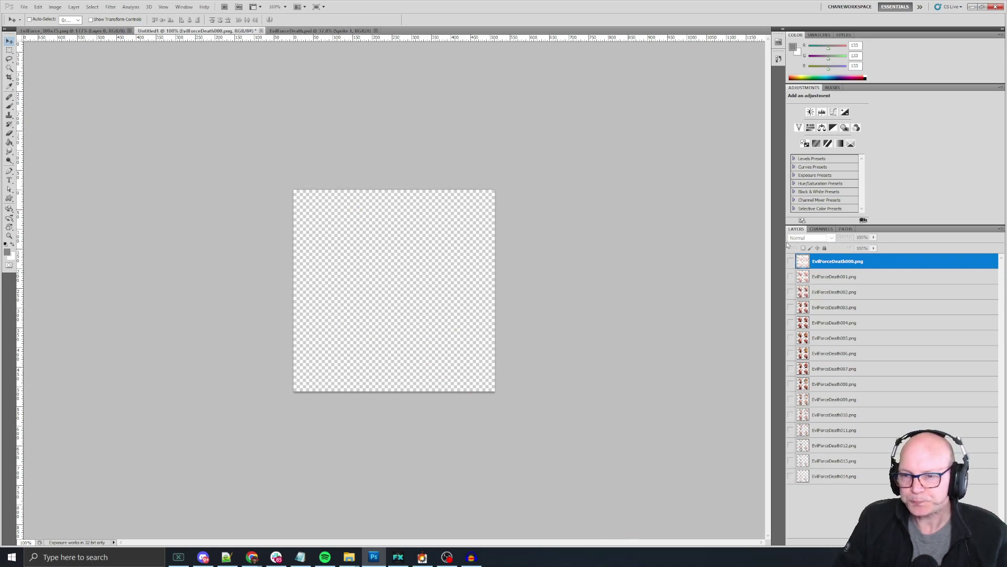
- Step through the death frames from EvilForceDeath000.png to EvilForceDeath004.png, and leave only EvilForceDeath014.png visible
click(790, 261)
click(791, 277)
click(791, 261)
click(790, 291)
click(791, 276)
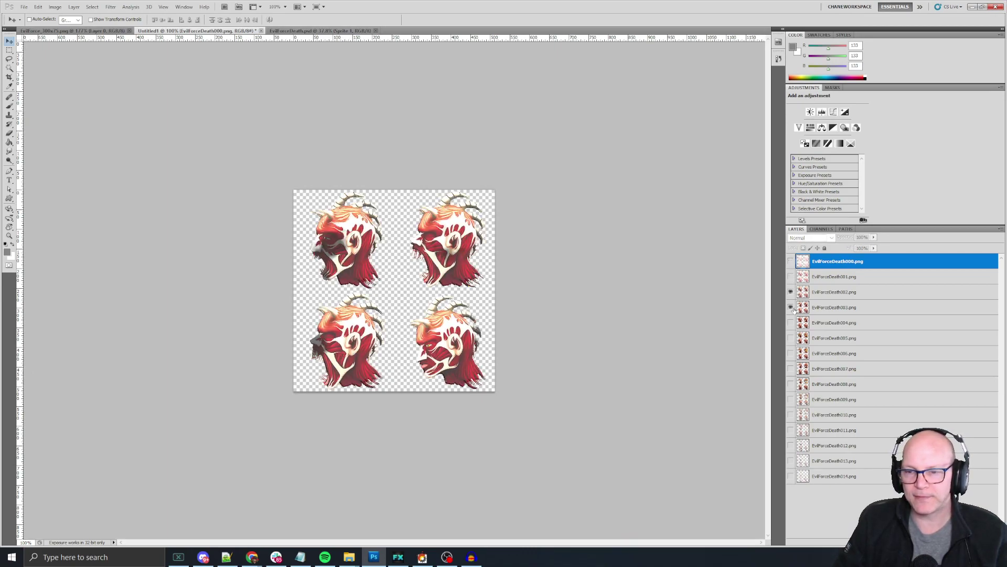
alt+click(791, 307)
click(791, 323)
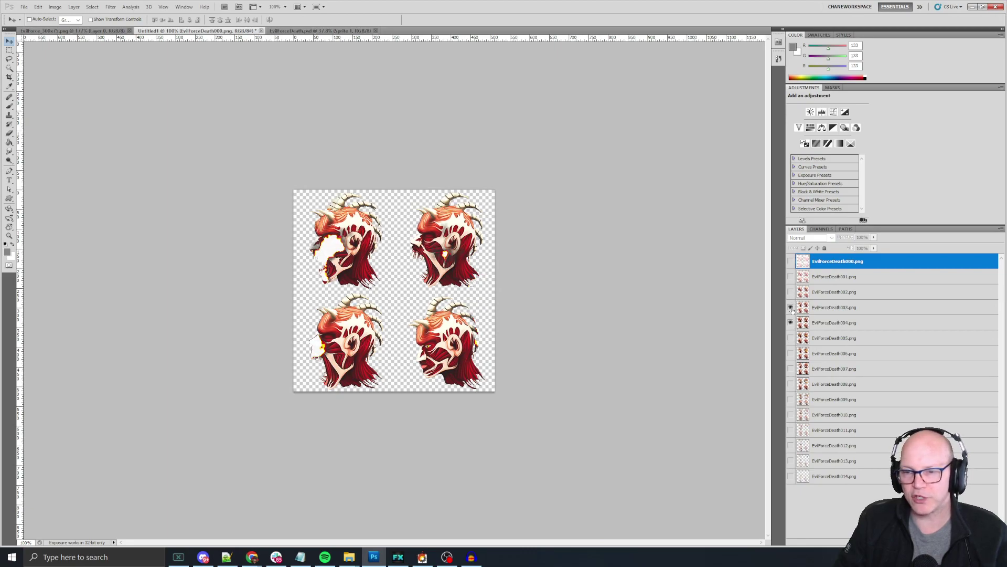
click(791, 307)
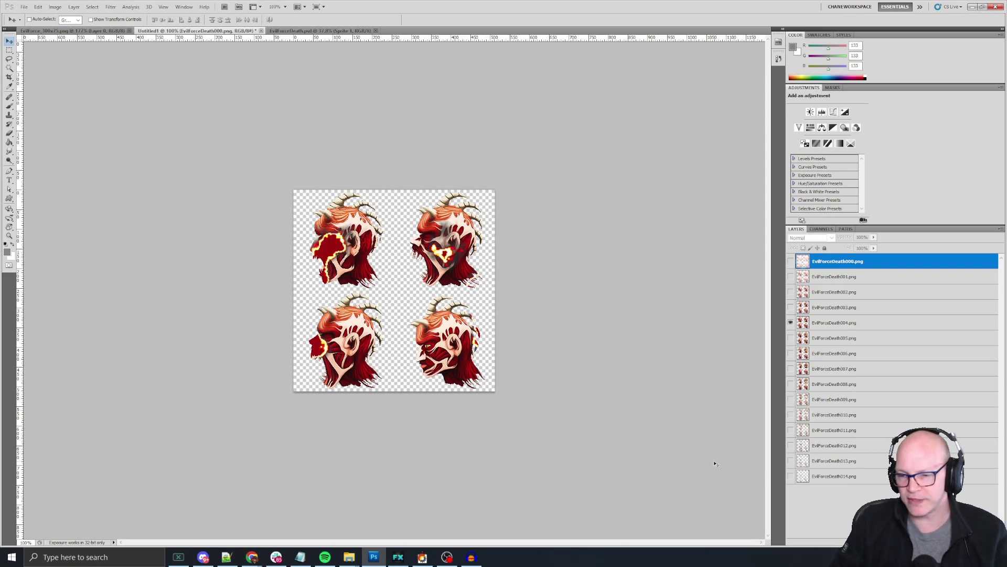
click(791, 476)
click(790, 323)
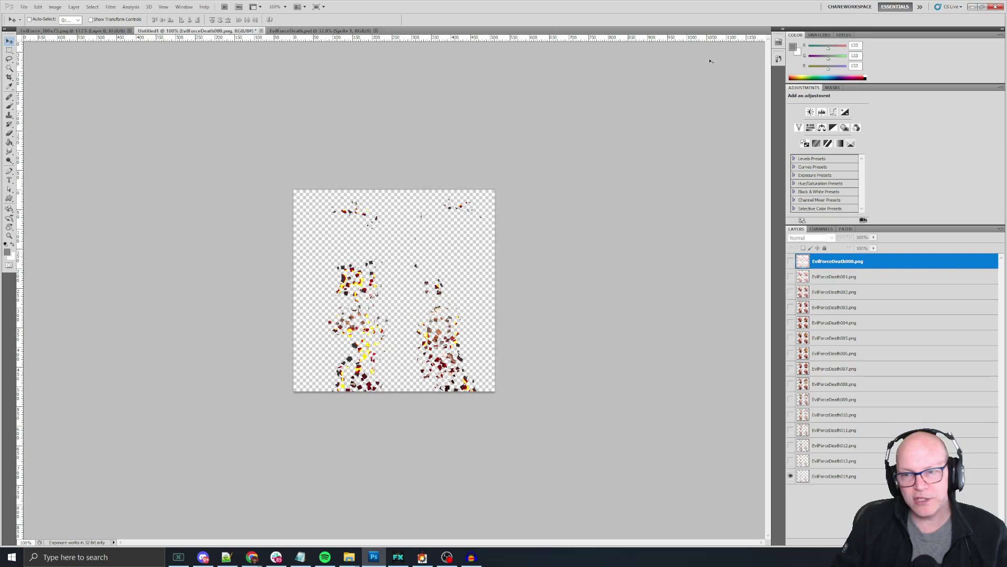
- Bring up the EvilForceDeath.psd sprite sheet and locate the Sprite Sheet Generator 0.6.0 script without running it
click(350, 31)
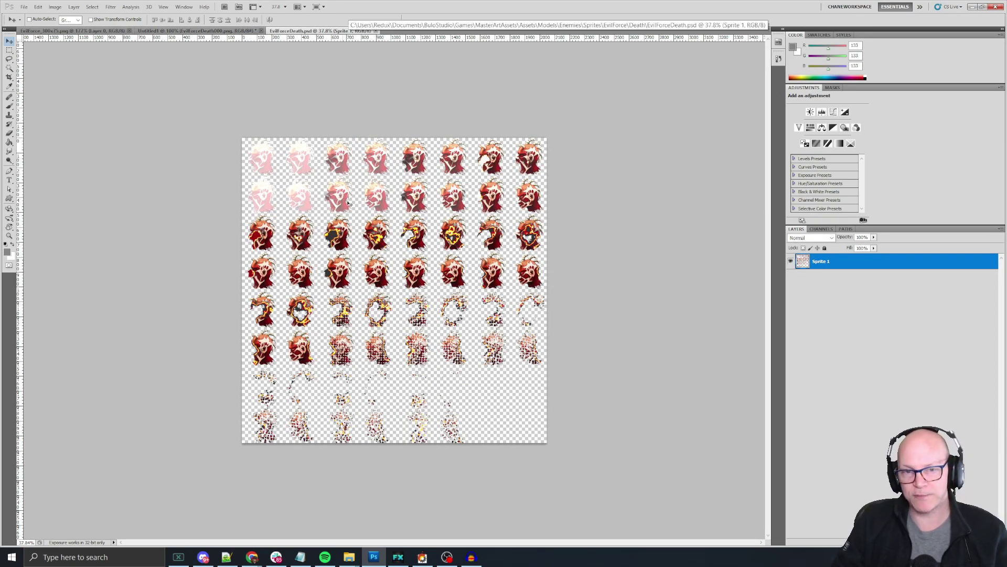
click(24, 7)
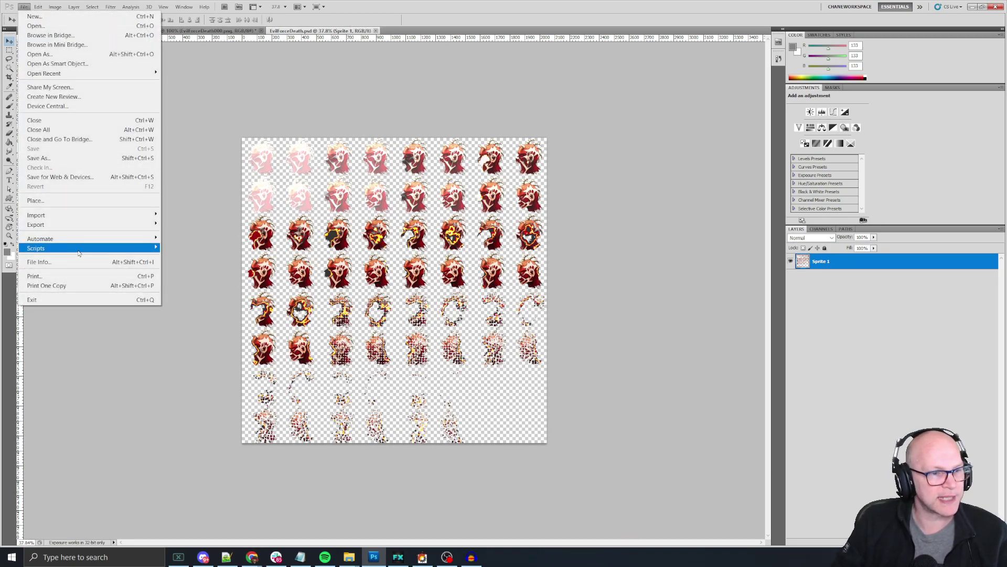
mouse_move(79, 253)
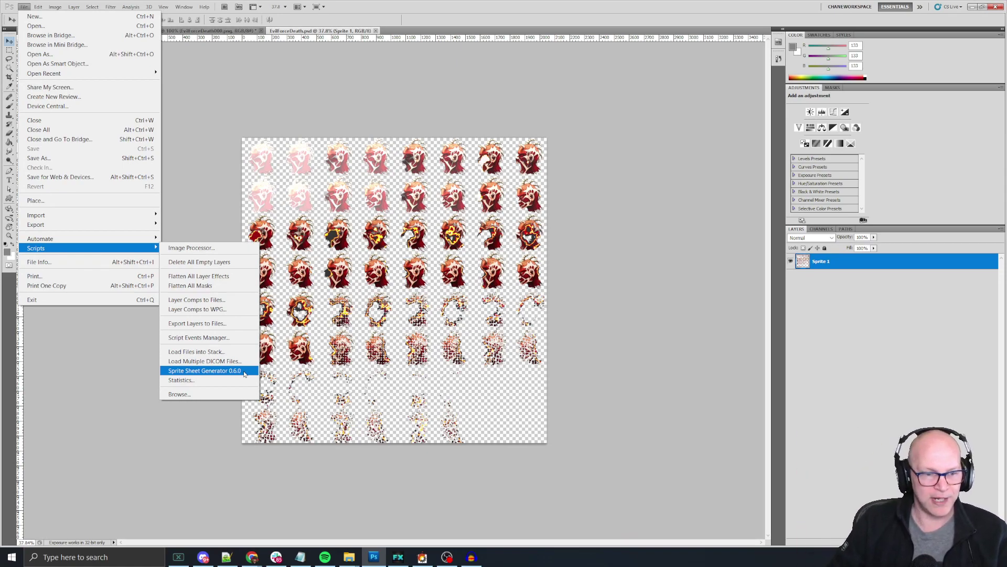
click(639, 220)
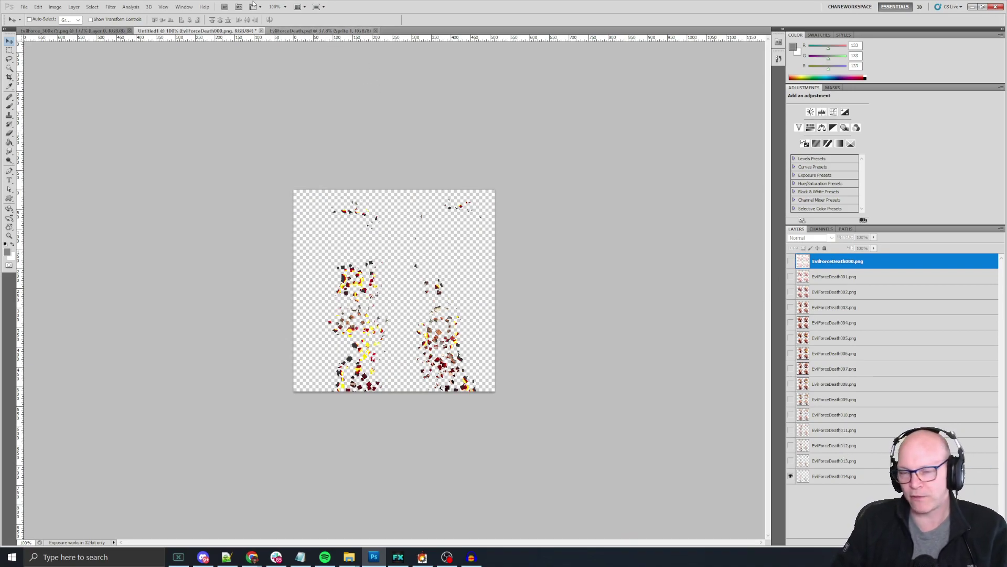
- Revisit the source sheet and the layered frames, and check the image size of EvilForceDeath.psd without changing it
click(105, 30)
click(167, 31)
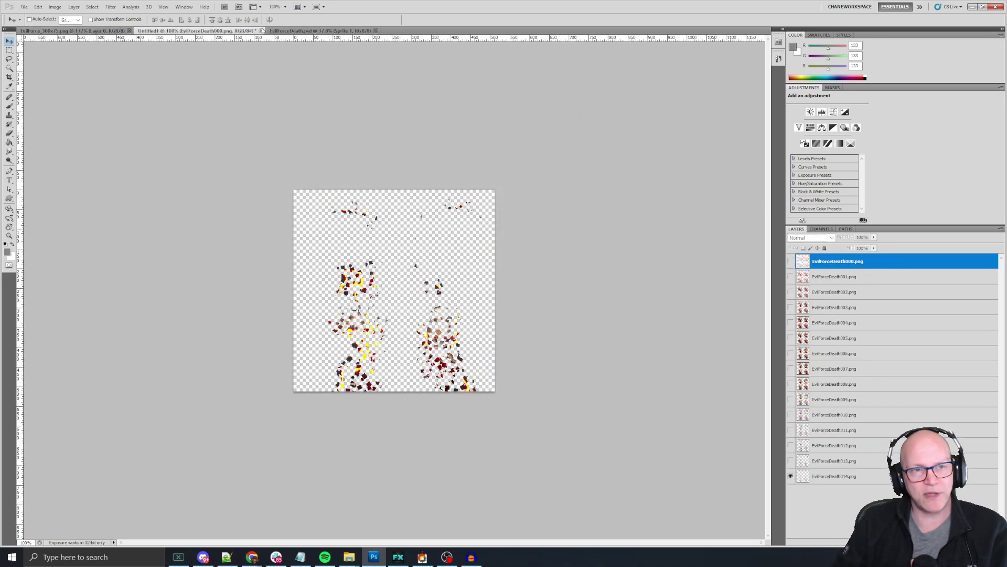
click(290, 30)
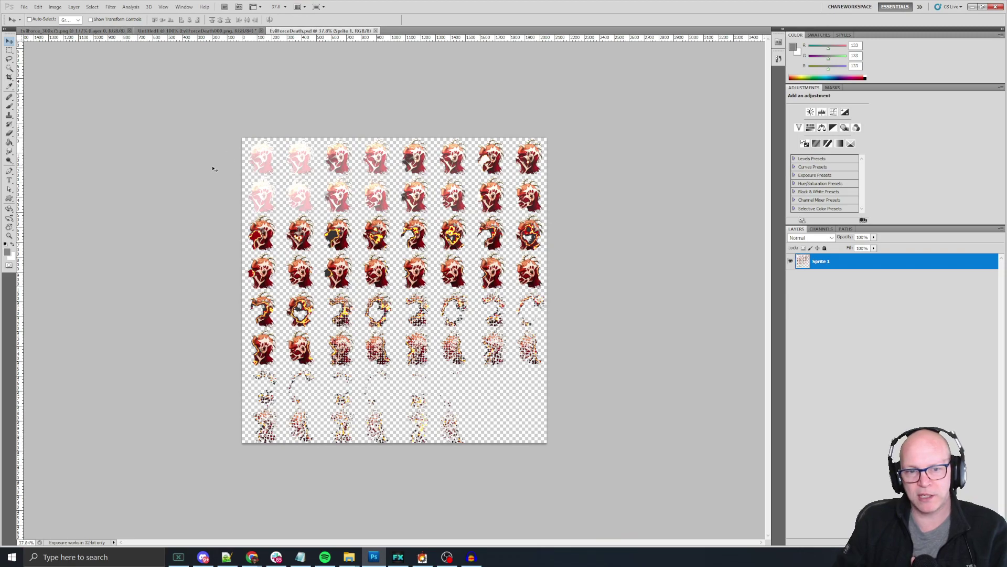
key(ctrl+alt+i)
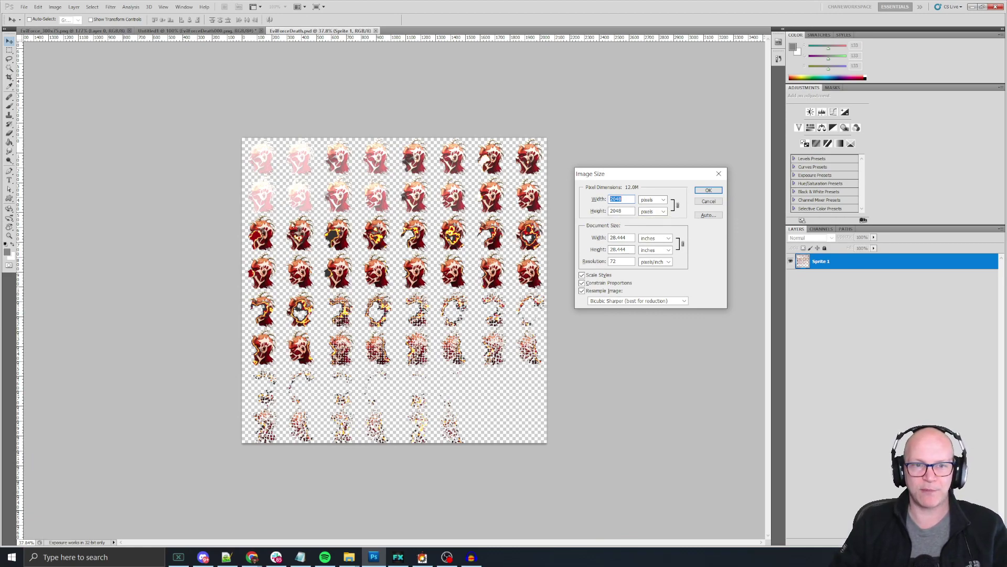
key(Escape)
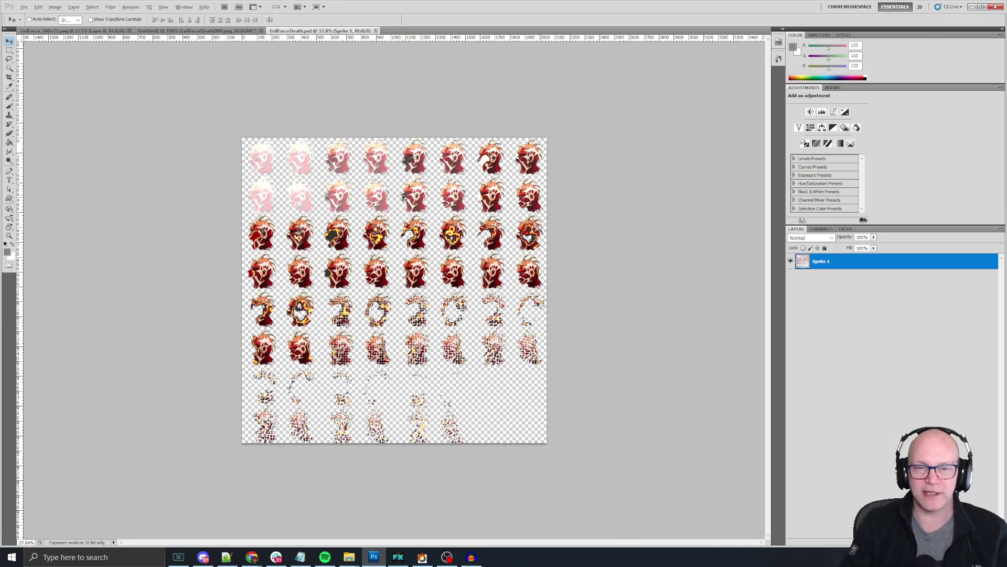
- Switch to SHMUP Creator and playtest the level with the demon-head enemies
key(alt+Tab)
key(alt+Tab)
key(alt+Tab)
key(alt+Tab)
key(F5)
key(Down)
key(Left)
key(space)
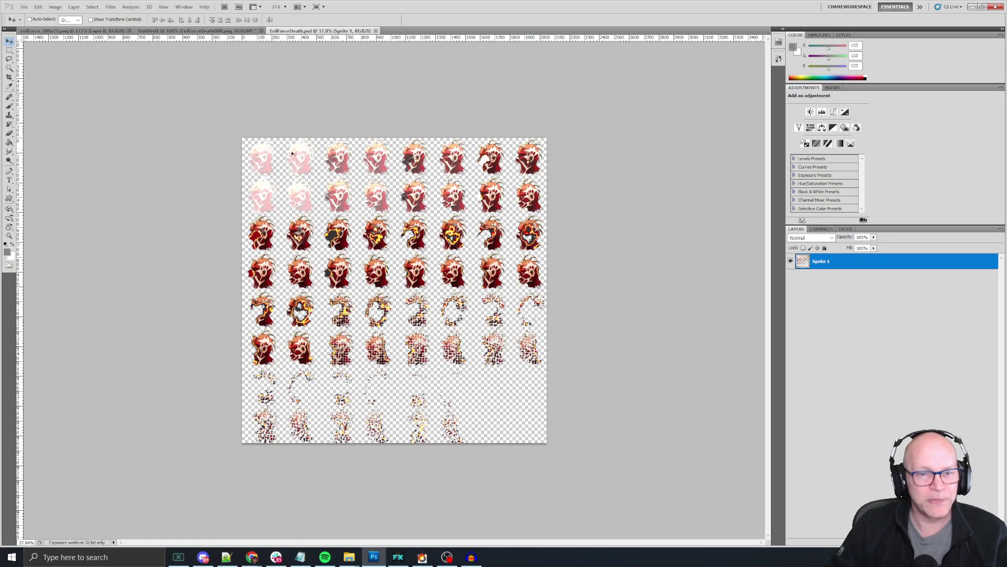
- Recheck the pixel dimensions of the EvilForceDeath.psd sprite sheet in Photoshop and cancel without resizing
key(ctrl+alt+i)
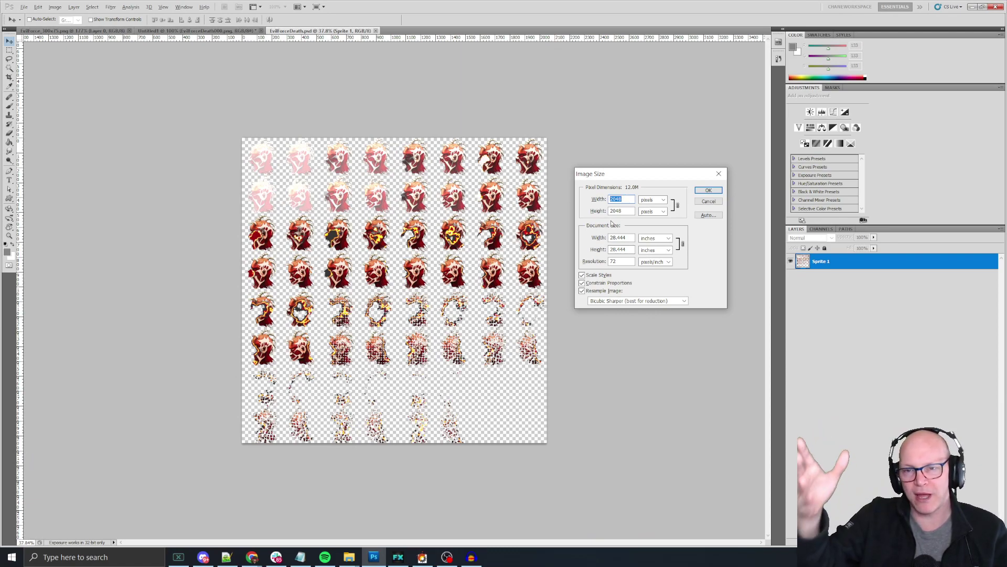
click(709, 202)
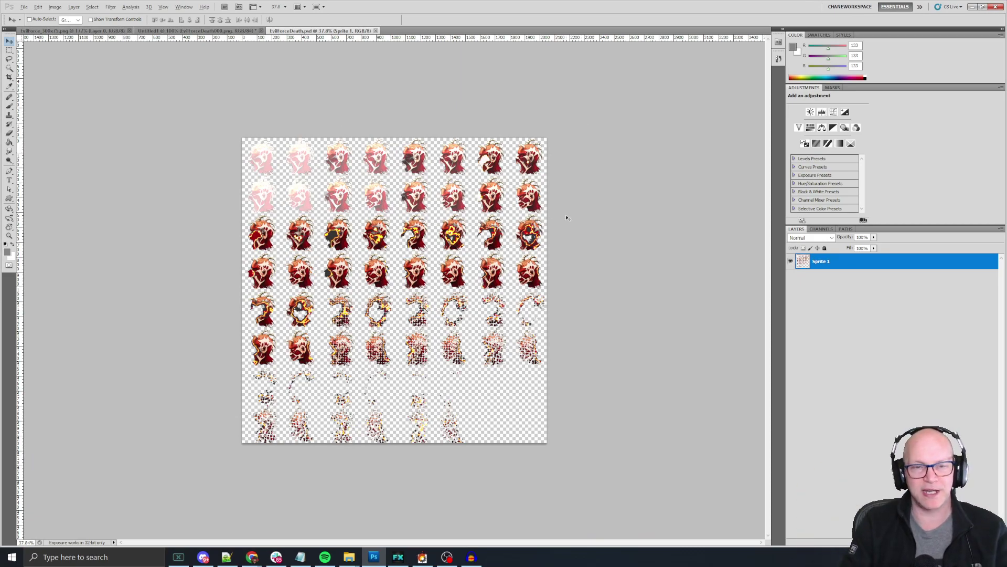
- Switch to Audacity with the EnemyDeathSounds project
key(alt+Tab)
key(alt+Tab)
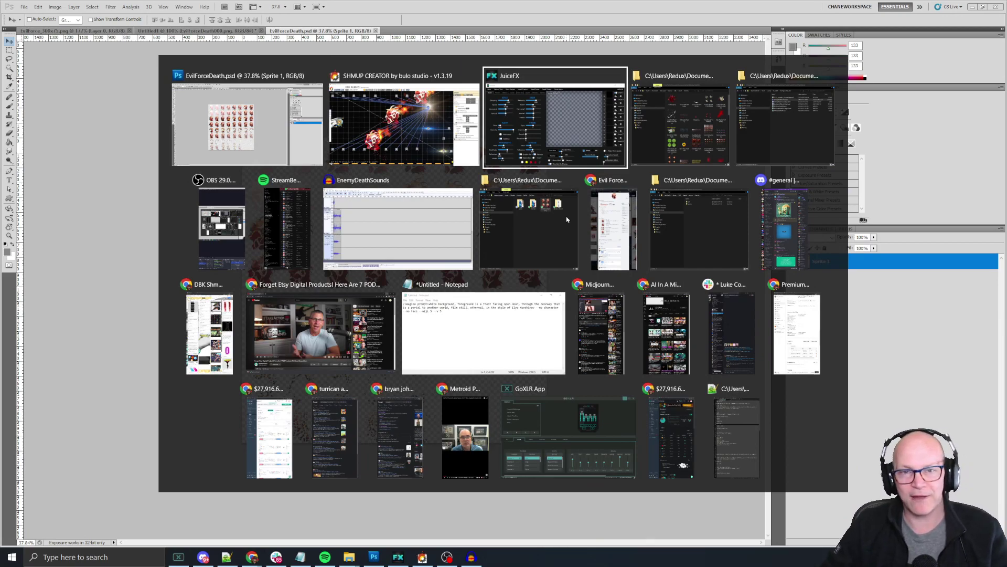
key(alt+shift+Tab)
key(alt+shift+Tab)
key(alt+Tab)
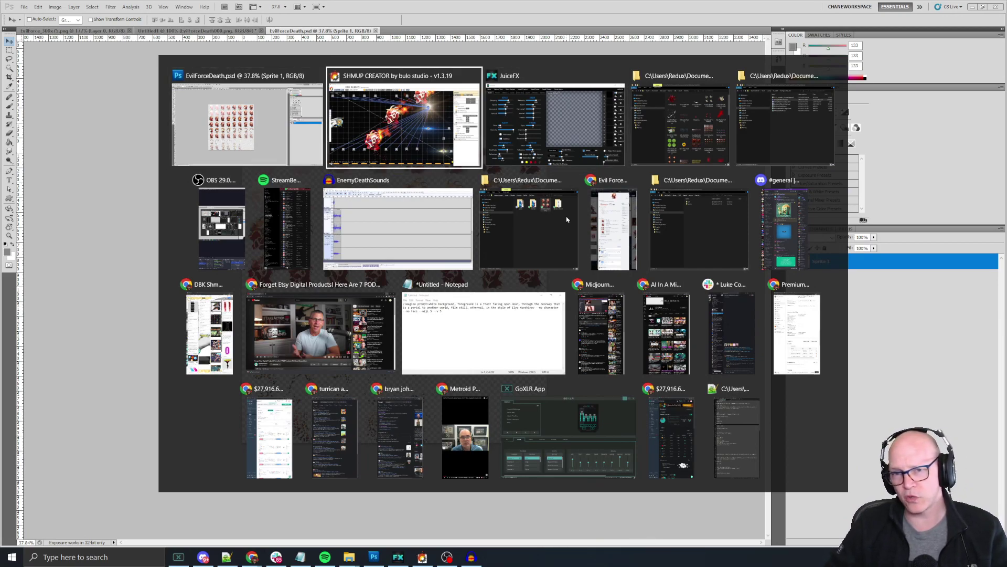
key(alt+Tab)
key(alt+Tab)
key(alt+Tab)
key(alt+Tab)
key(alt+Tab)
key(alt+Tab)
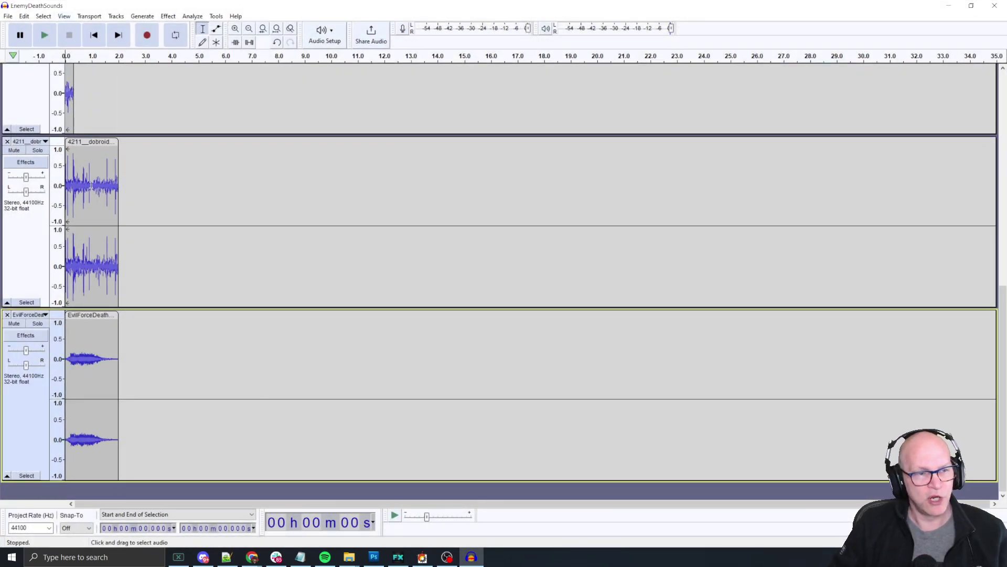
- Examine the fire-crackling and EvilForceDeathSFX waveforms over their full length and play them back
key(space)
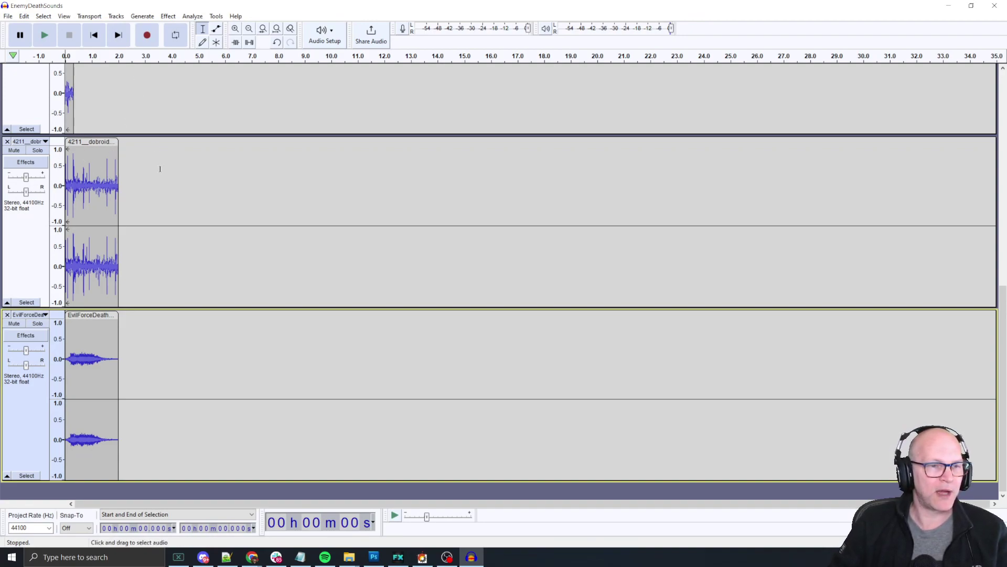
ctrl+scroll(159, 191, down, 3)
ctrl+scroll(162, 195, up, 7)
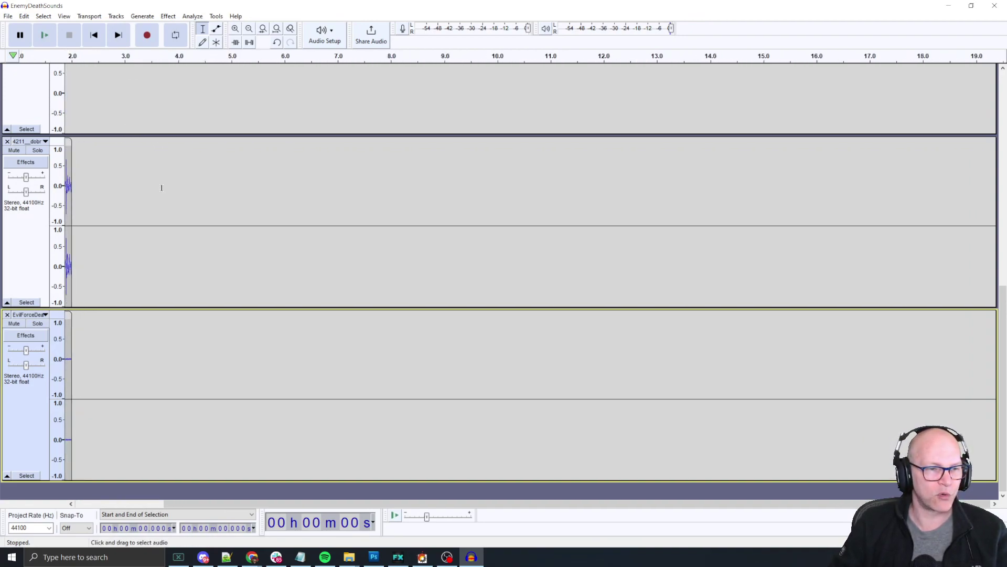
shift+scroll(162, 187, left, 3)
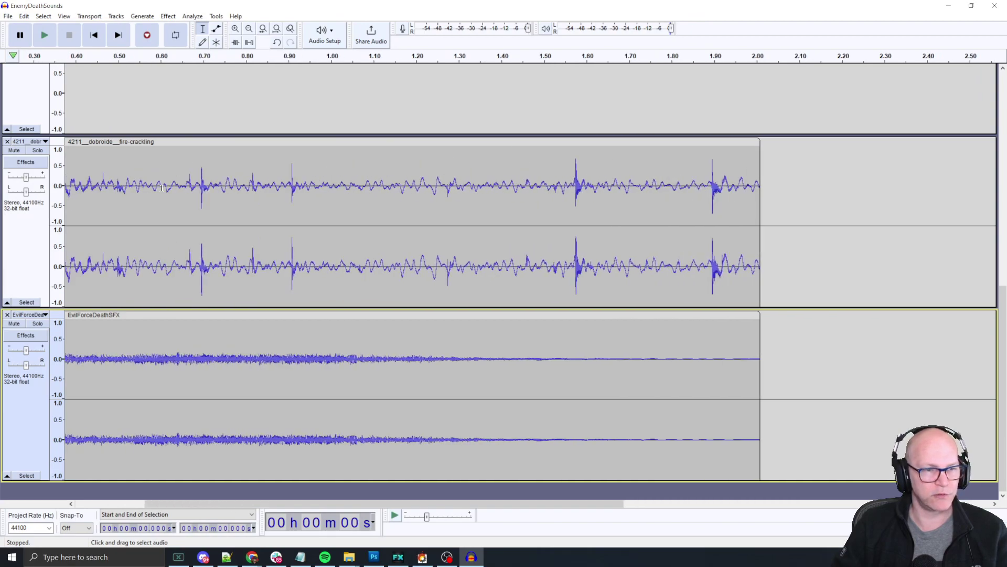
ctrl+scroll(162, 187, down, 1)
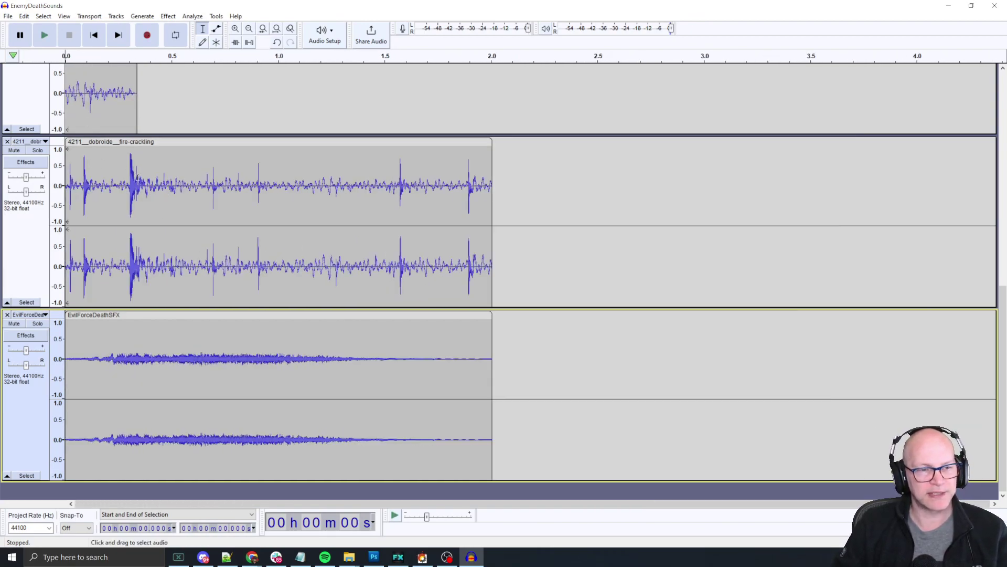
key(space)
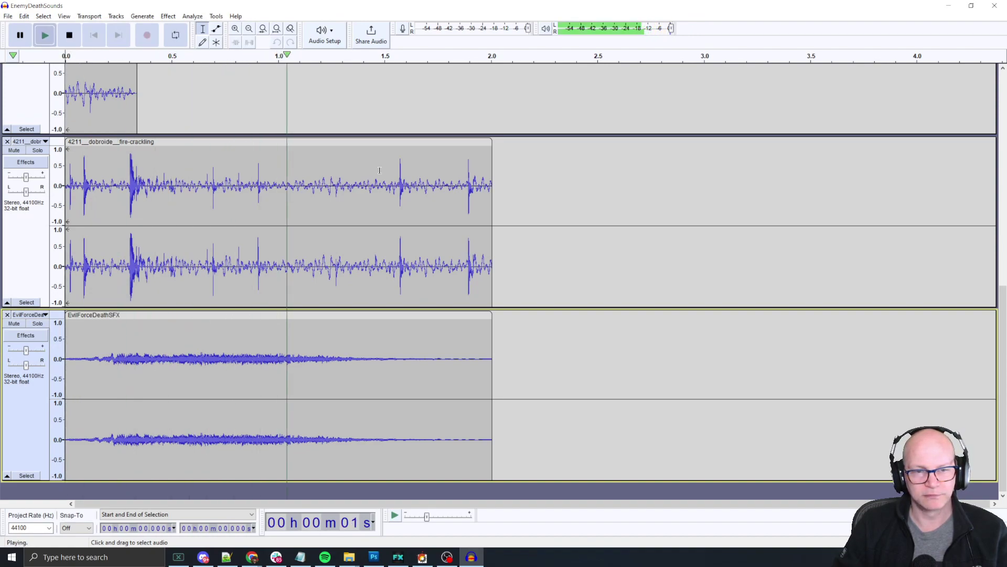
- Bring the shorter fire-crackling track into view, and start and stop playback of the project
scroll(173, 142, up, 3)
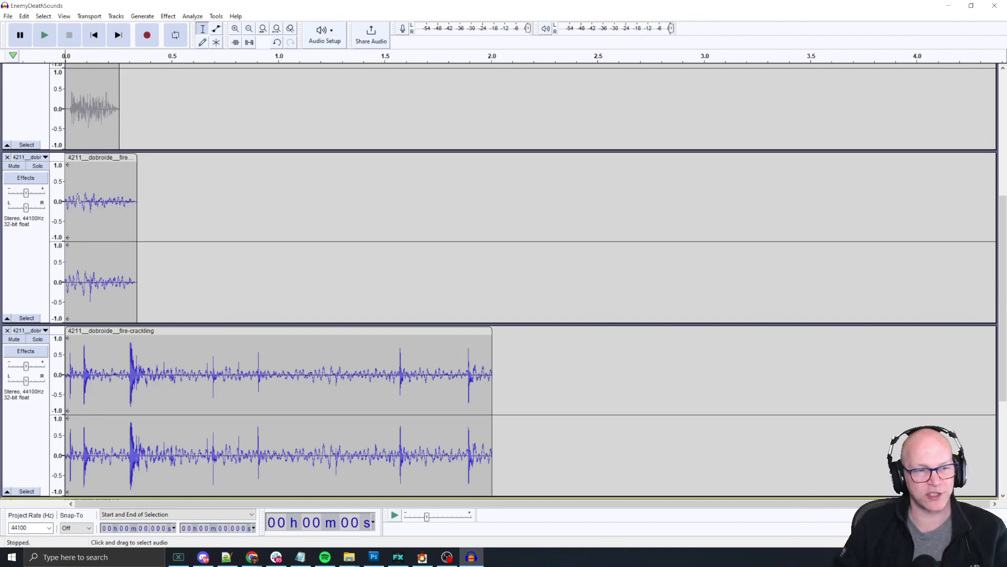
key(space)
key(space)
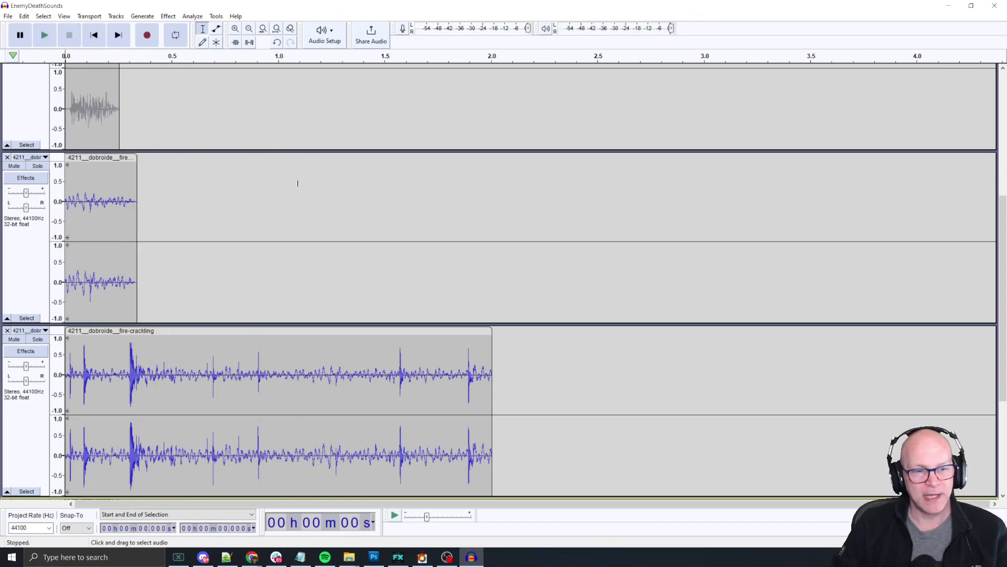
- Close the EnemyDeathSounds project in Audacity, get Photoshop out of the way, and switch to SHMUP Creator
scroll(332, 270, down, 3)
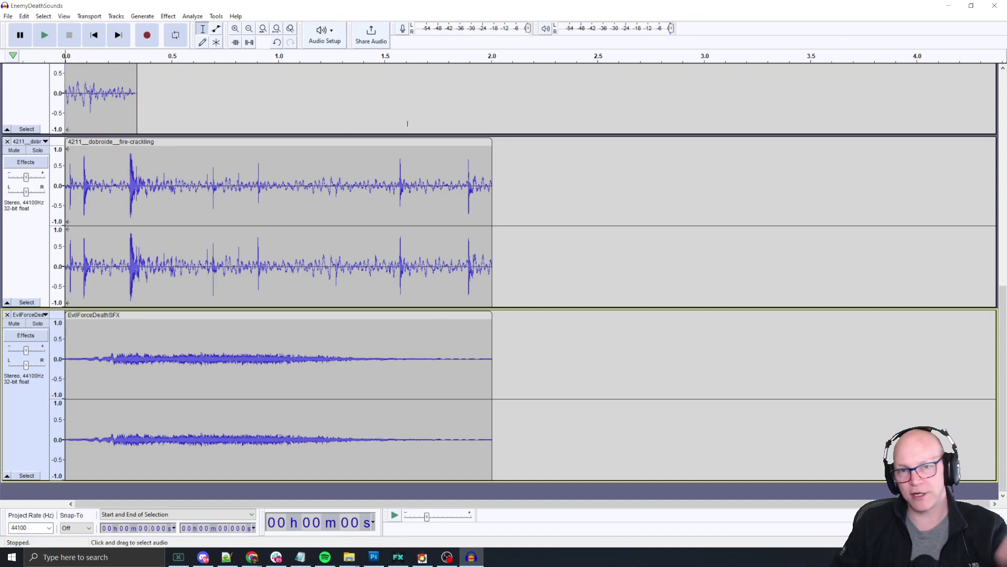
click(994, 6)
click(539, 274)
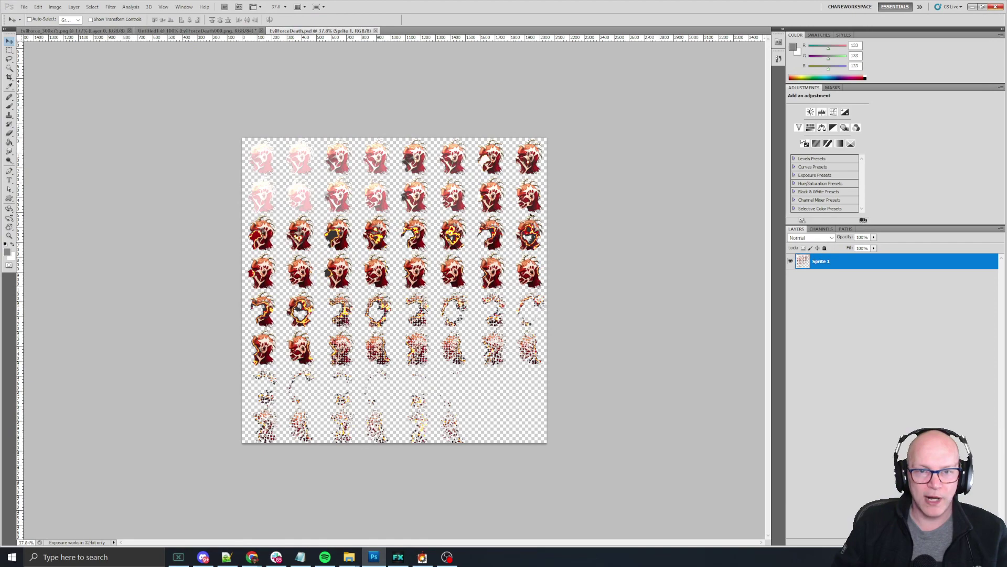
click(972, 6)
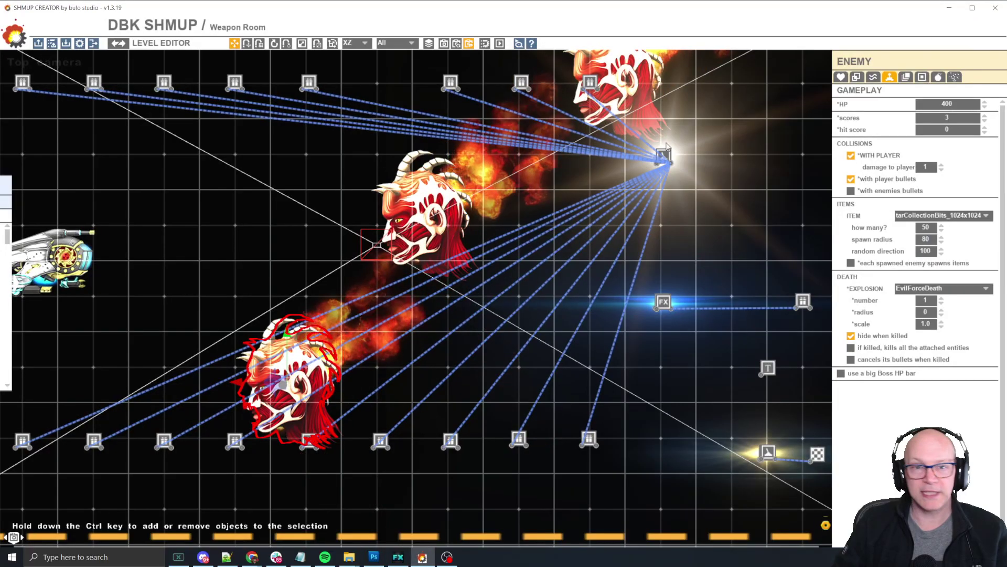
- Select the lower demon-head enemy, then open the EvilForceDeath explosion in the game editor's Explosion Editor
click(226, 195)
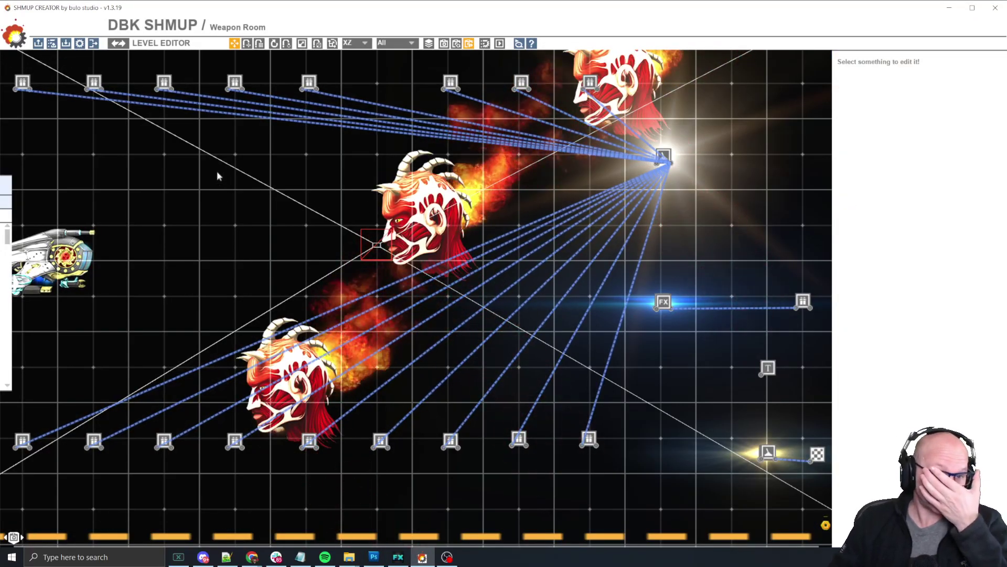
click(287, 367)
click(112, 45)
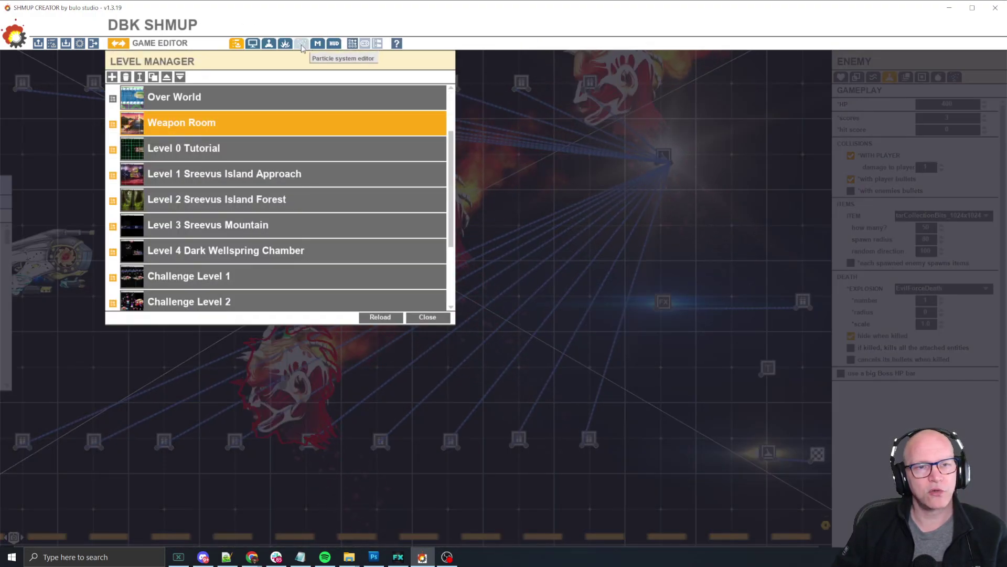
click(284, 45)
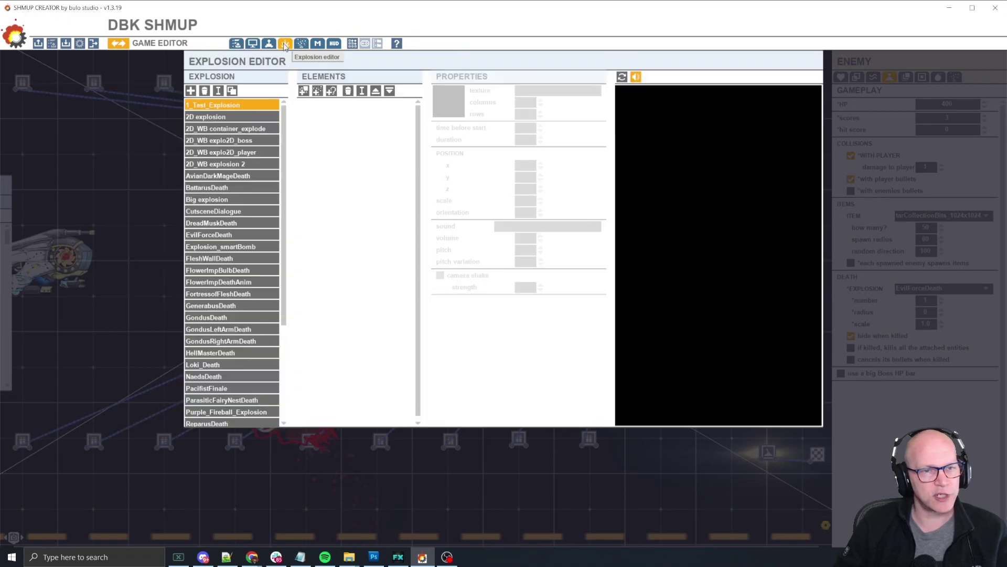
click(241, 237)
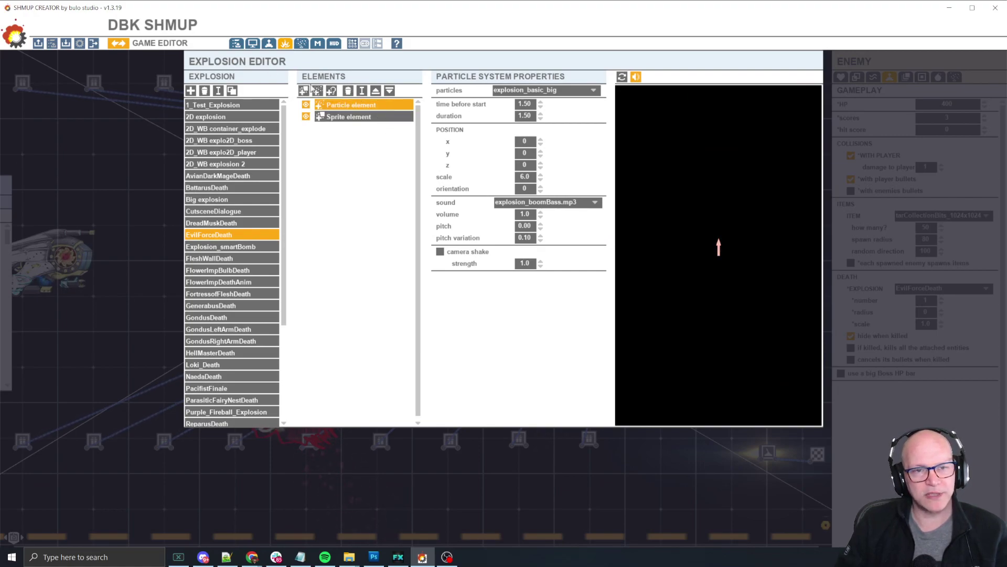
- Review the EvilForceDeath sprite element's duration and scale and its particle element's settings, and replay the explosion preview
click(370, 118)
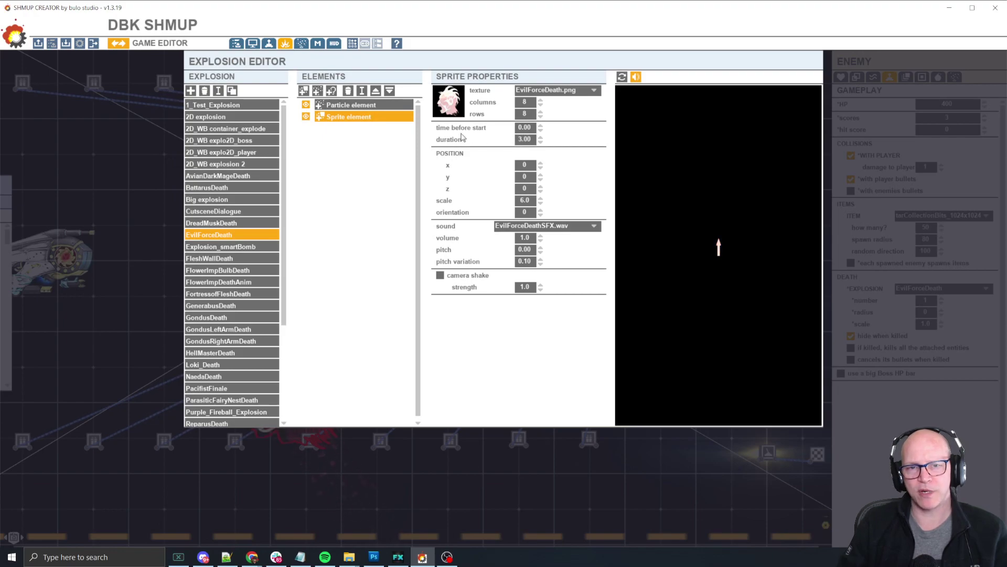
click(524, 140)
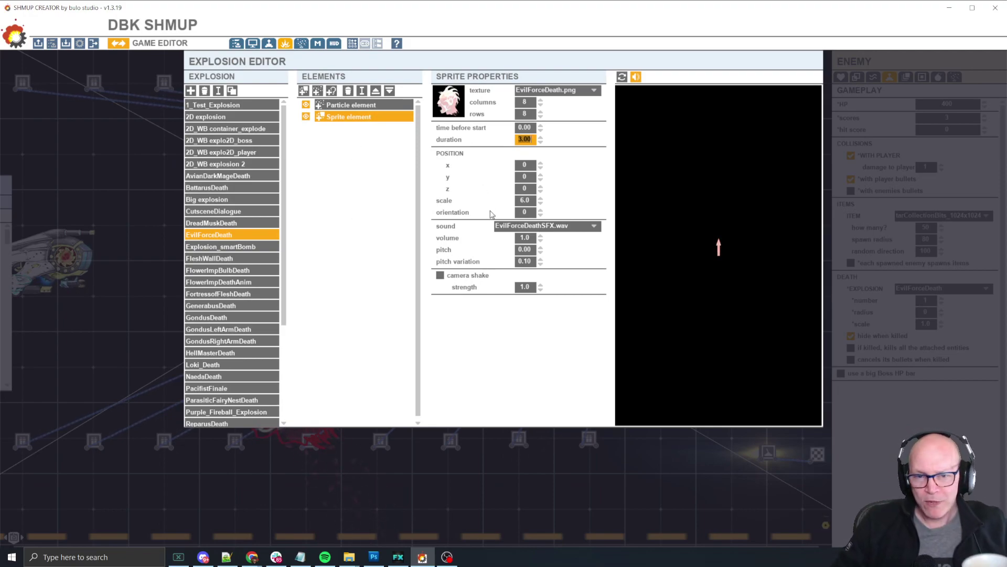
click(525, 201)
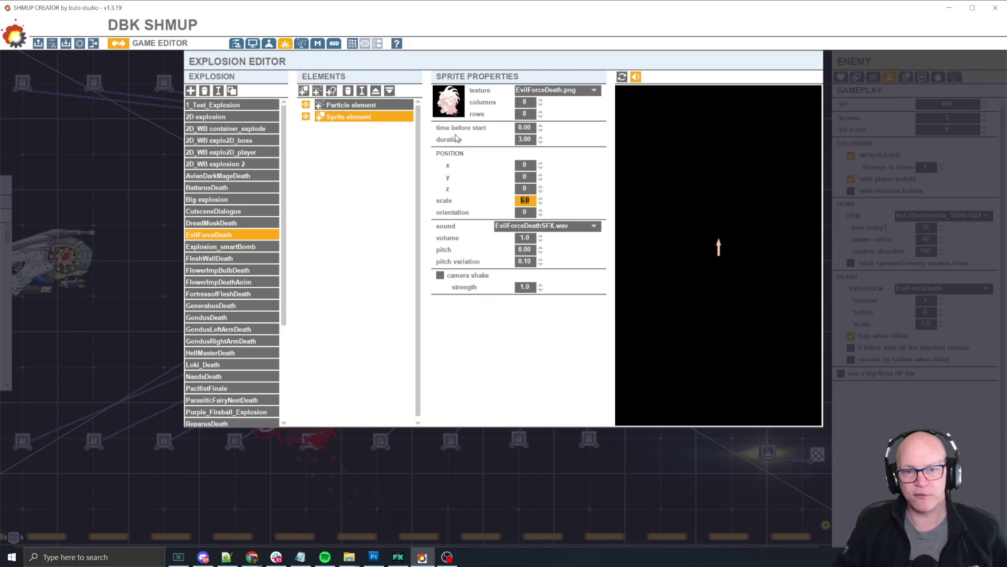
click(349, 109)
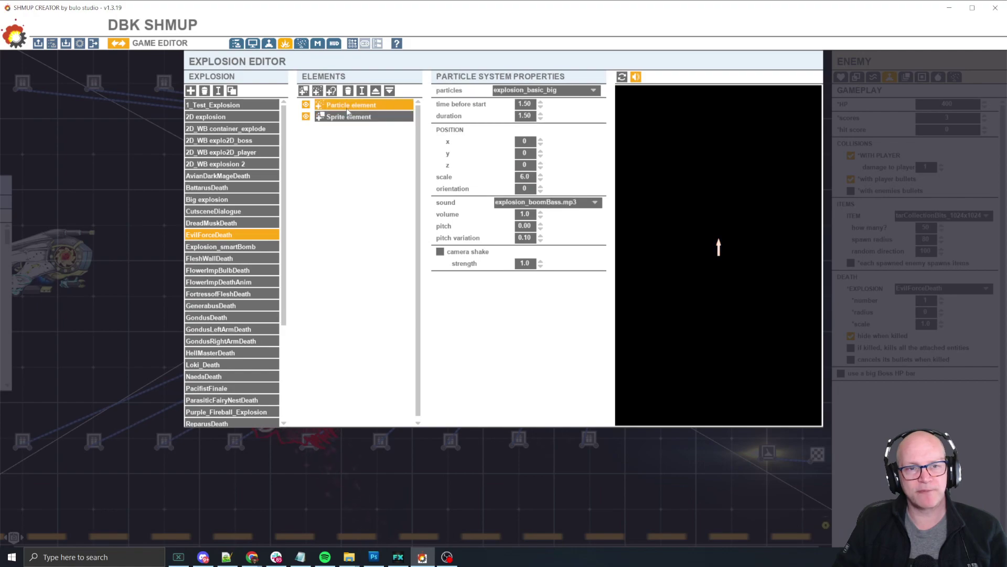
click(622, 77)
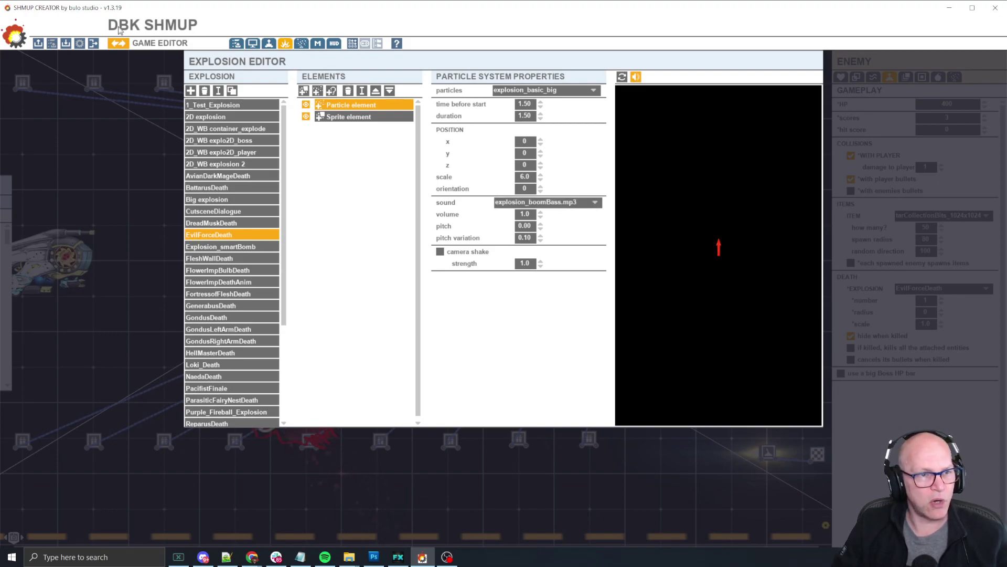
- Return to the level editor and check the selected demon head's sprite animation speed without changing it
click(121, 43)
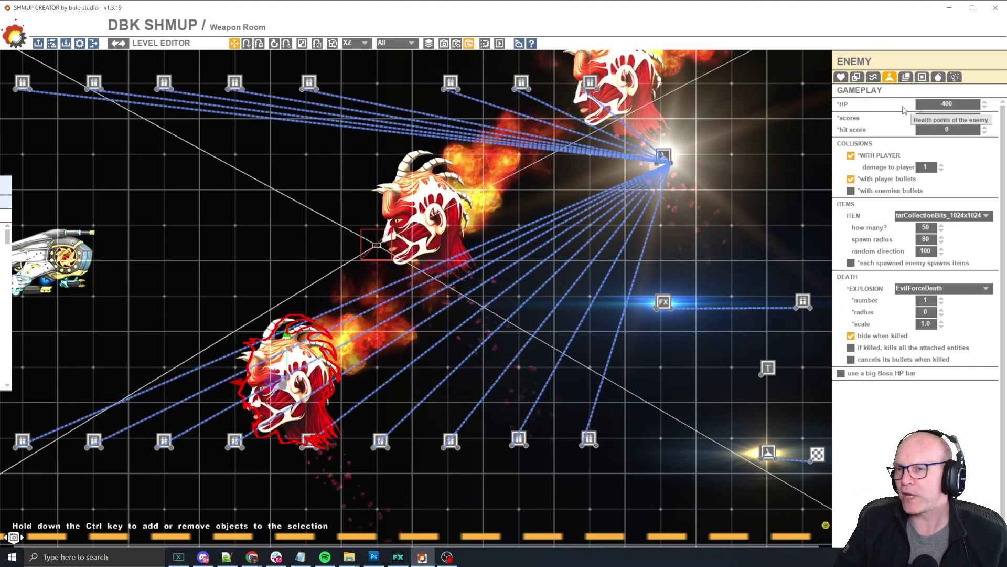
click(907, 78)
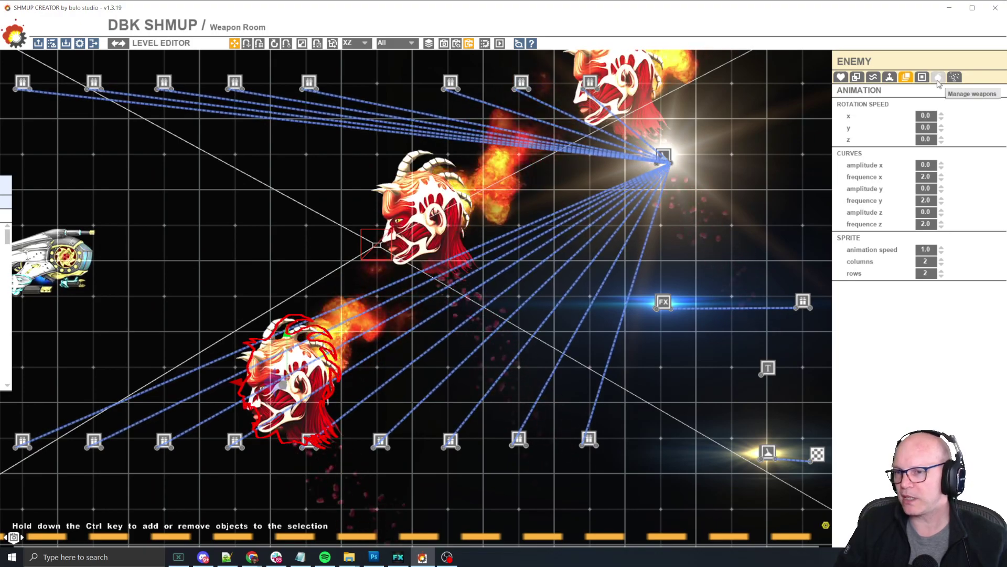
click(929, 250)
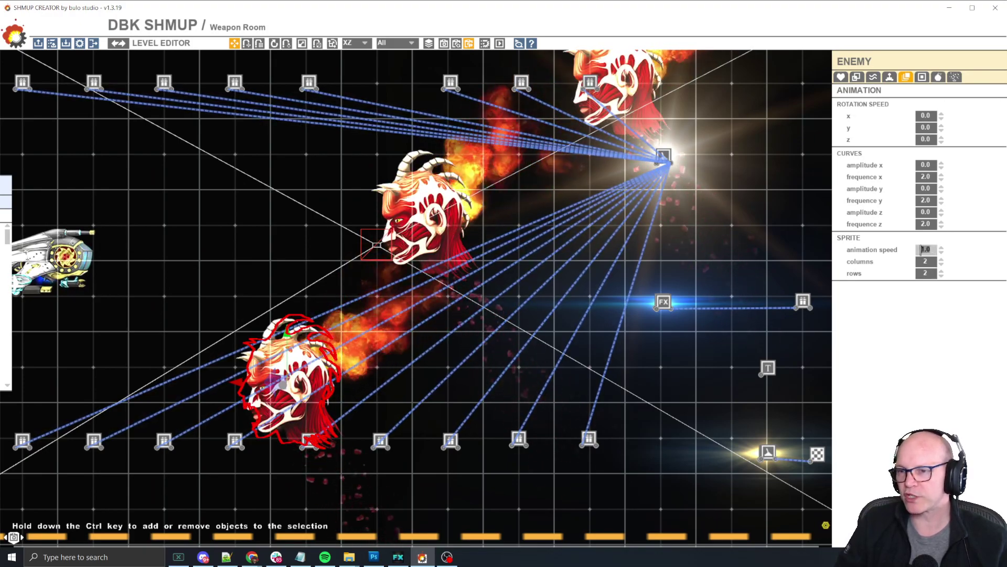
click(947, 339)
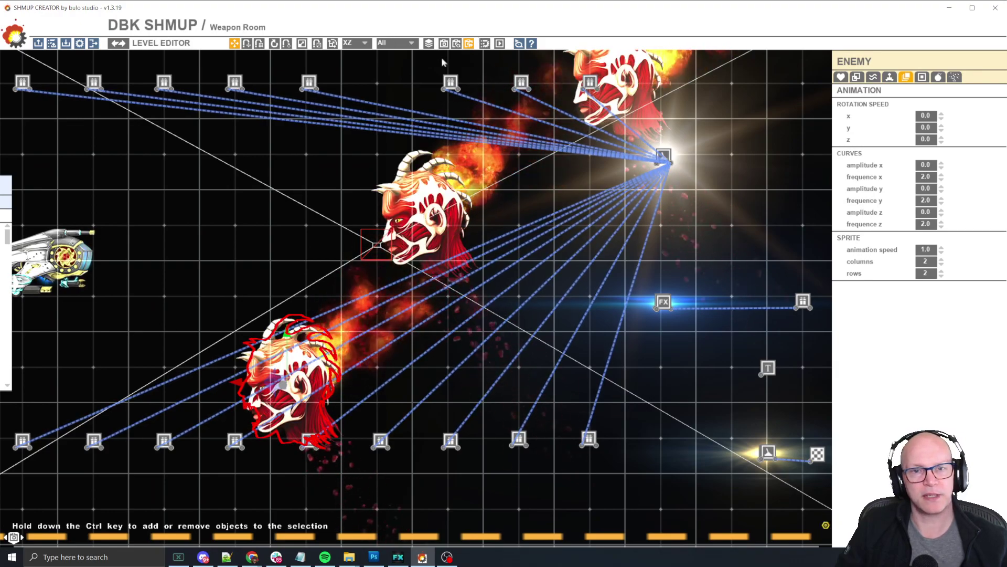
- Select the middle demon head, playtest the Weapon Room by shooting the heads to watch their death animations, and return to the editor
click(433, 189)
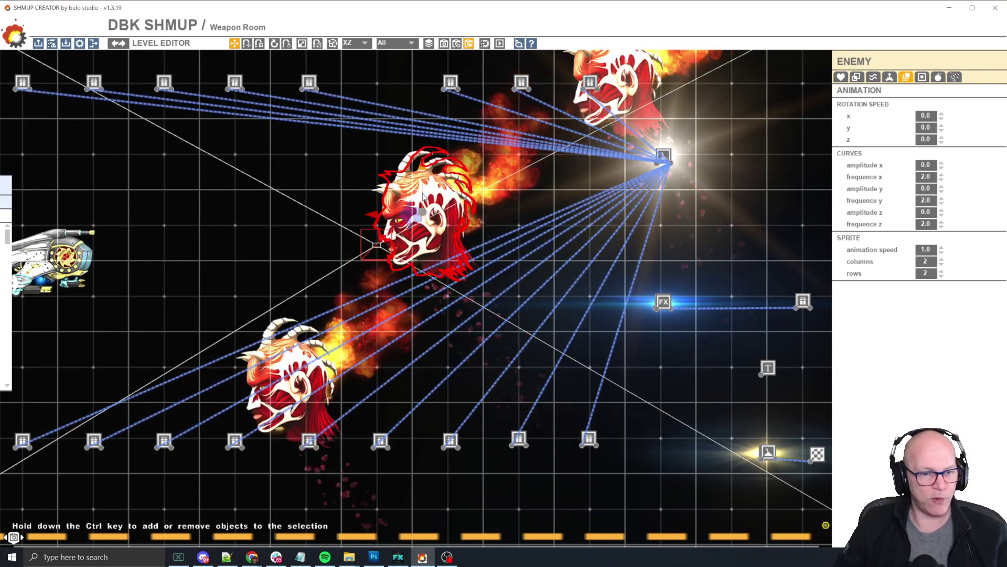
key(F5)
key(Up)
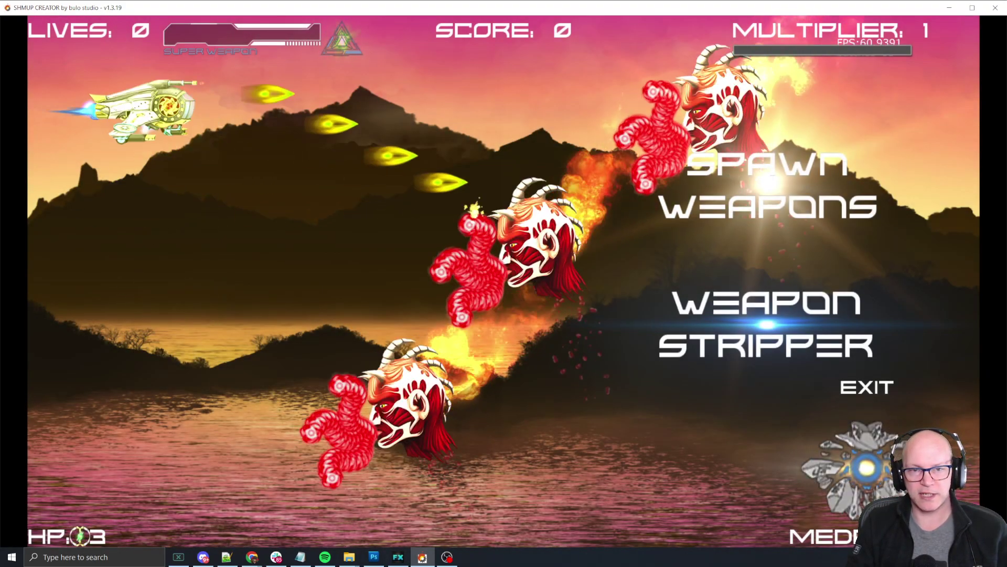
key(Left)
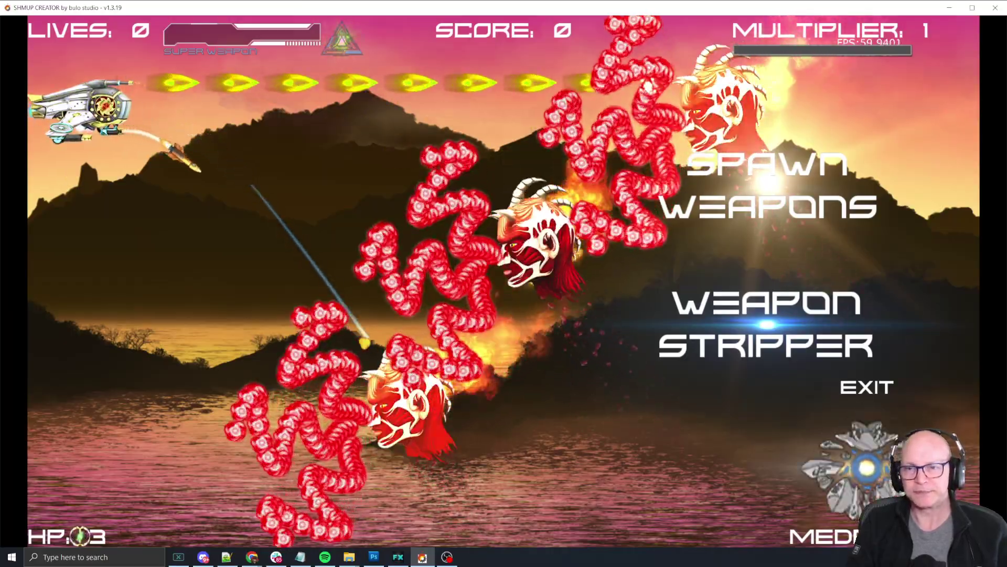
key(Down)
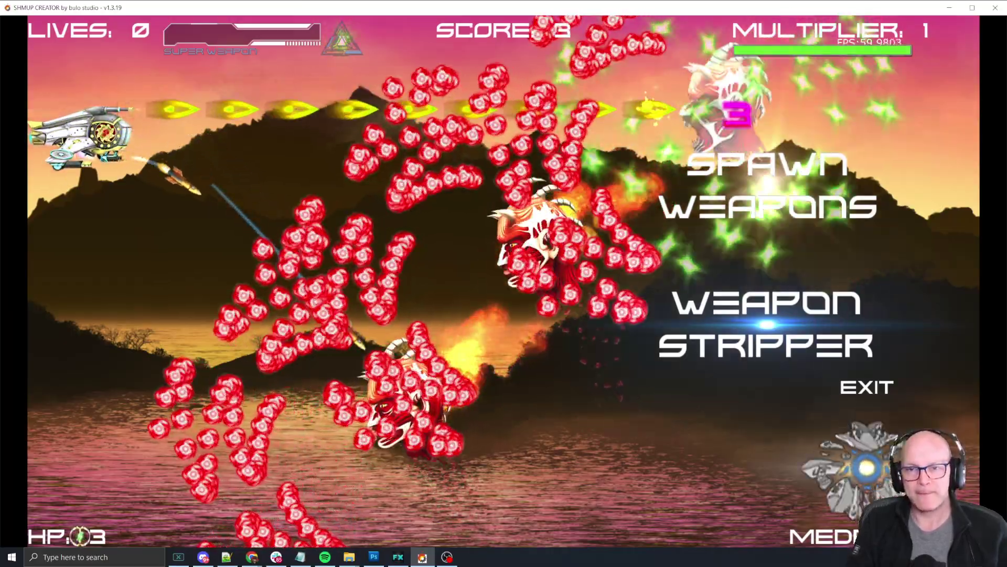
key(Down)
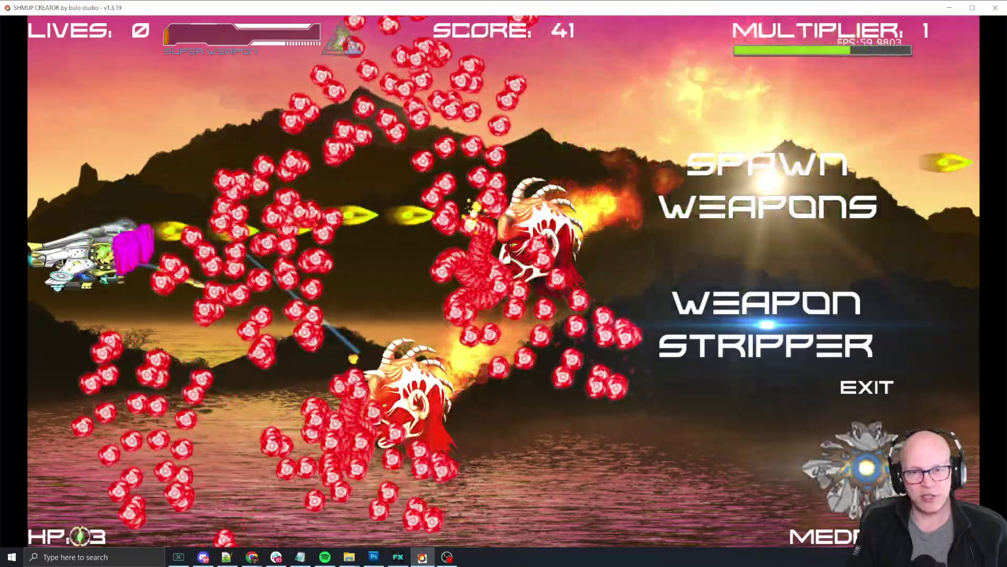
key(Down)
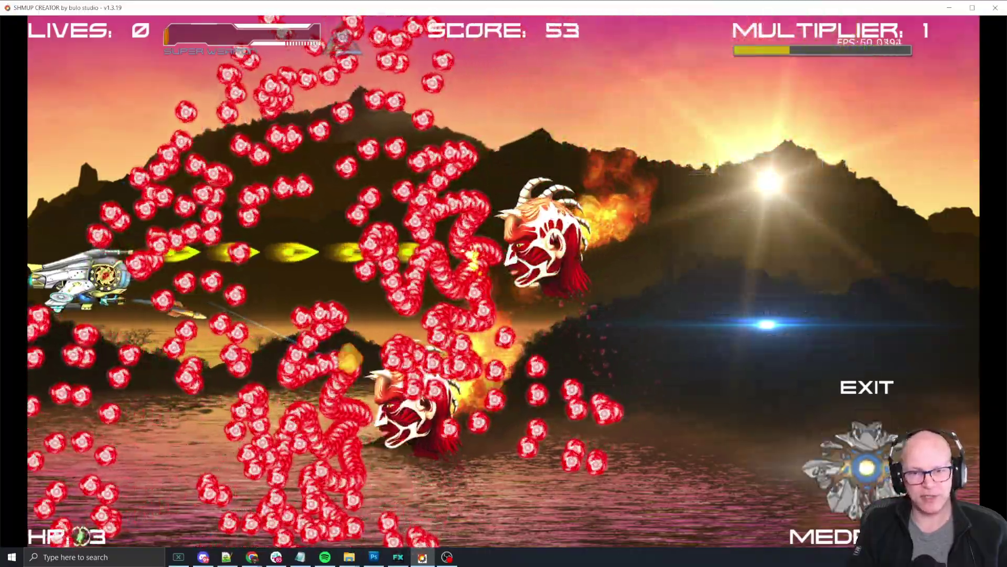
key(Down)
key(Right)
key(Up)
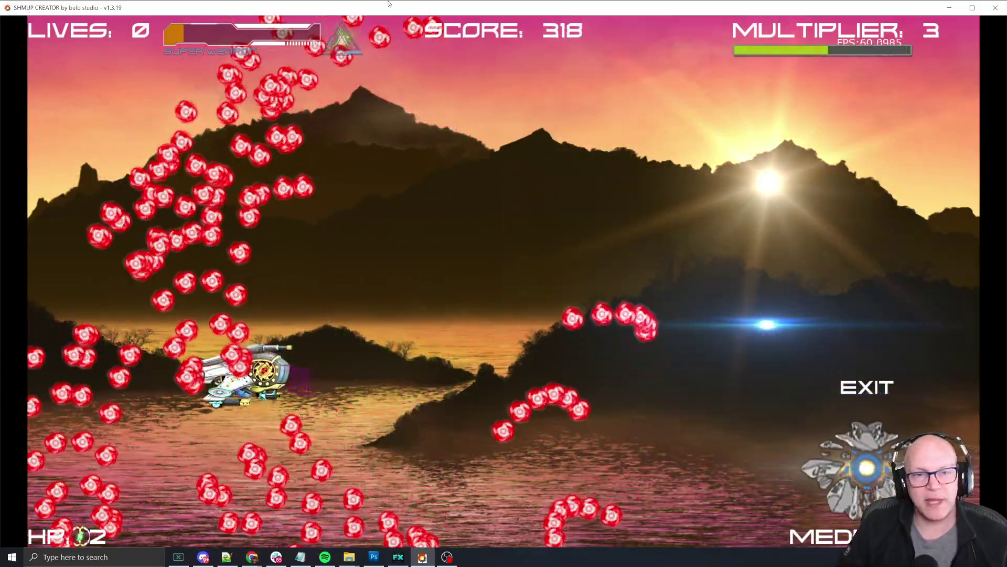
key(Escape)
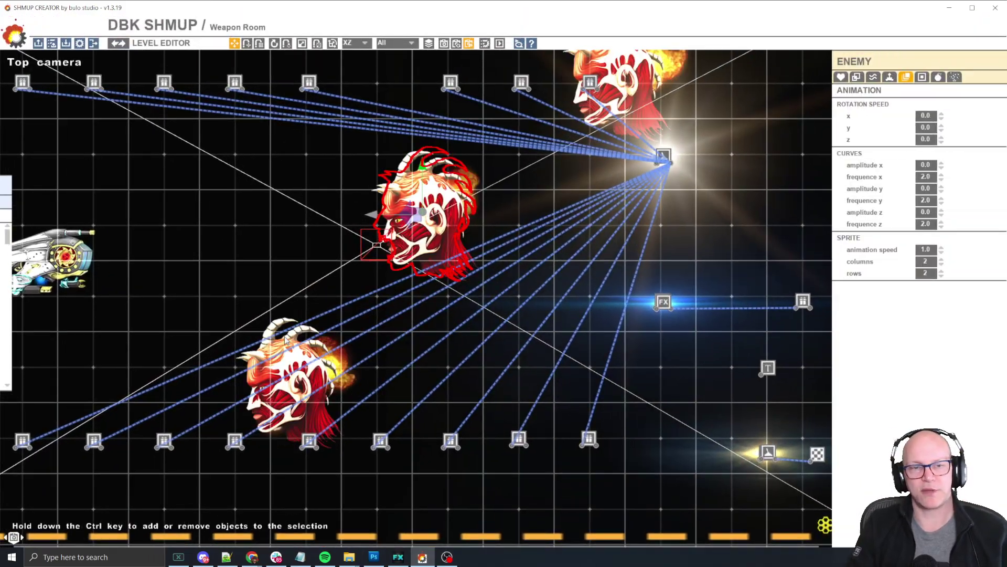
- Playtest the Weapon Room again, shoot the lowest demon head to inspect its item drops, and exit to the editor
key(p)
key(Down)
key(Left)
key(Right)
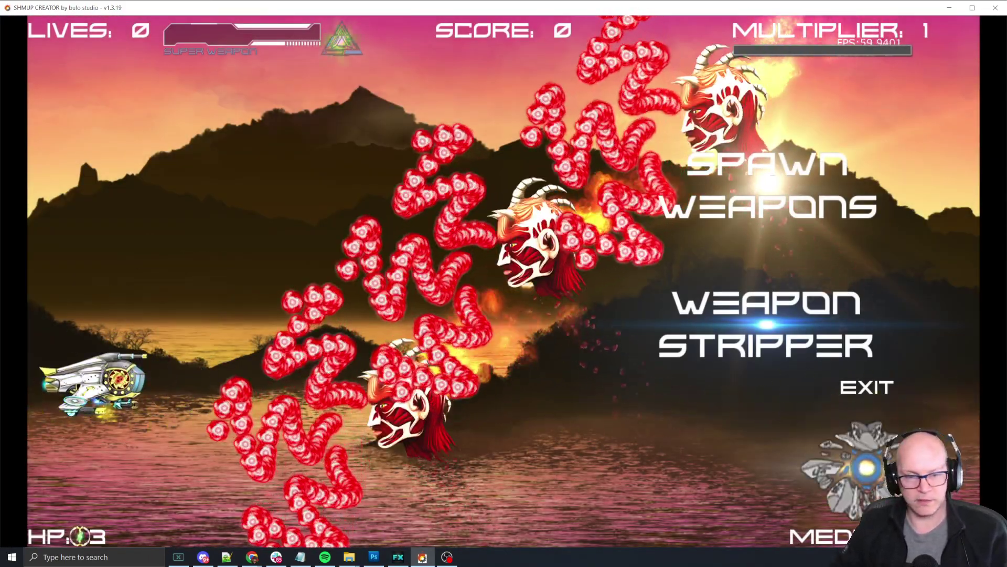
key(space)
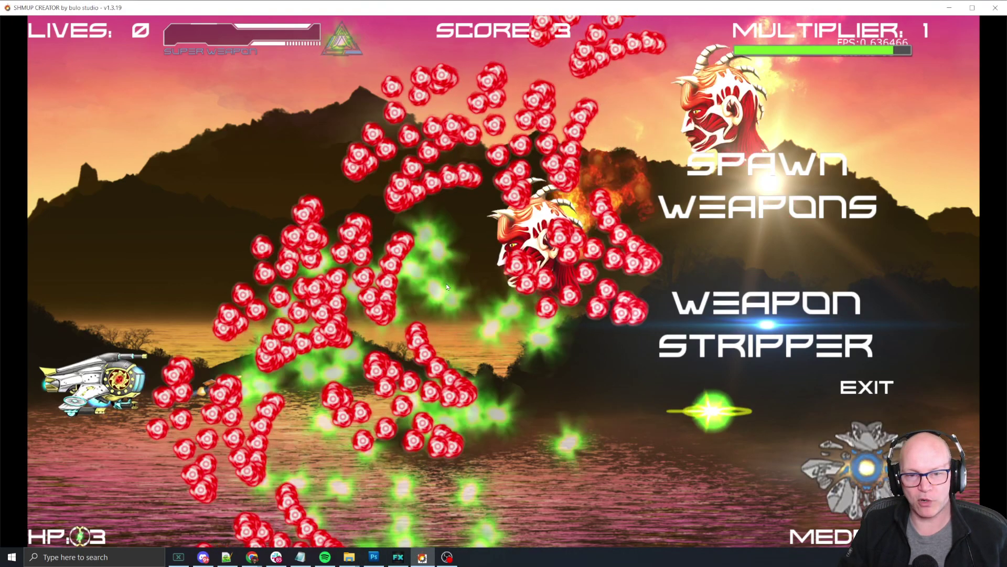
key(Escape)
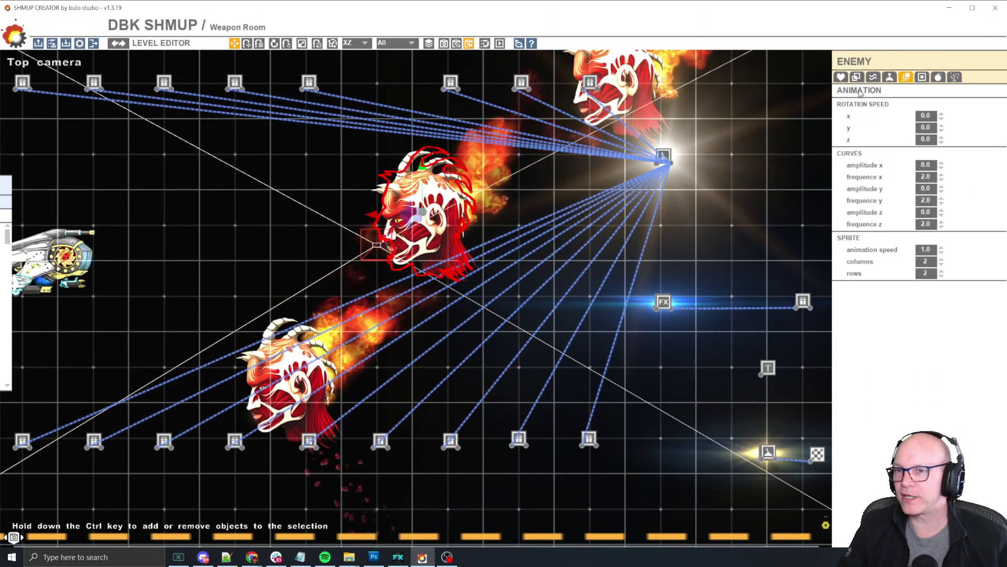
- Inspect the demon-head enemy's gameplay settings for item count and spawn radius, displaying the spawn circle around the lower head
click(890, 76)
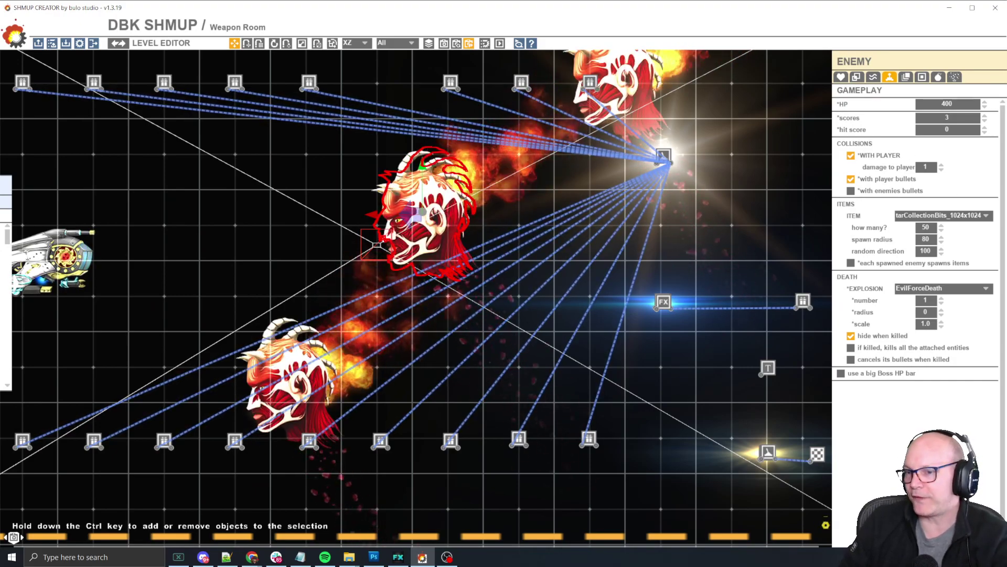
click(930, 228)
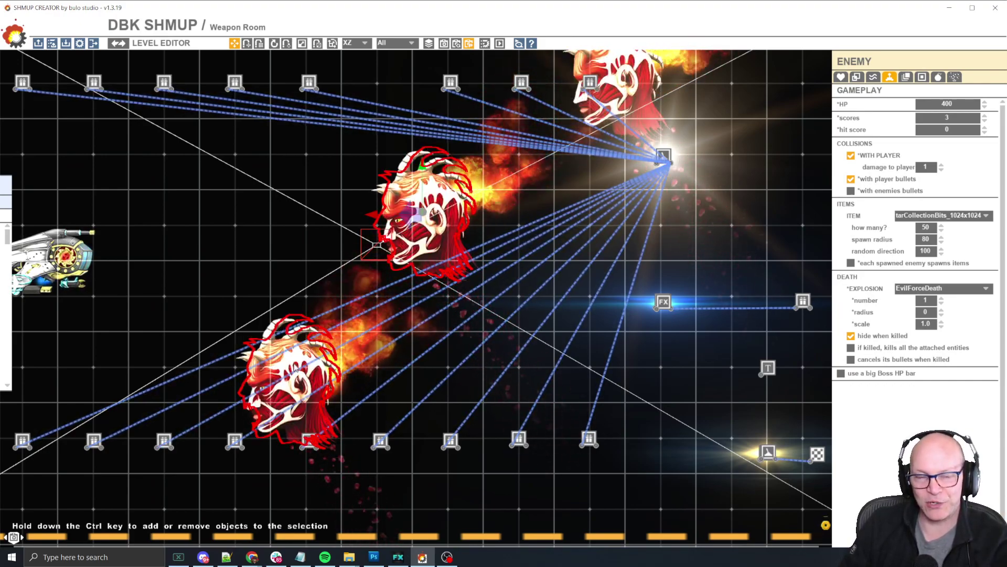
click(931, 239)
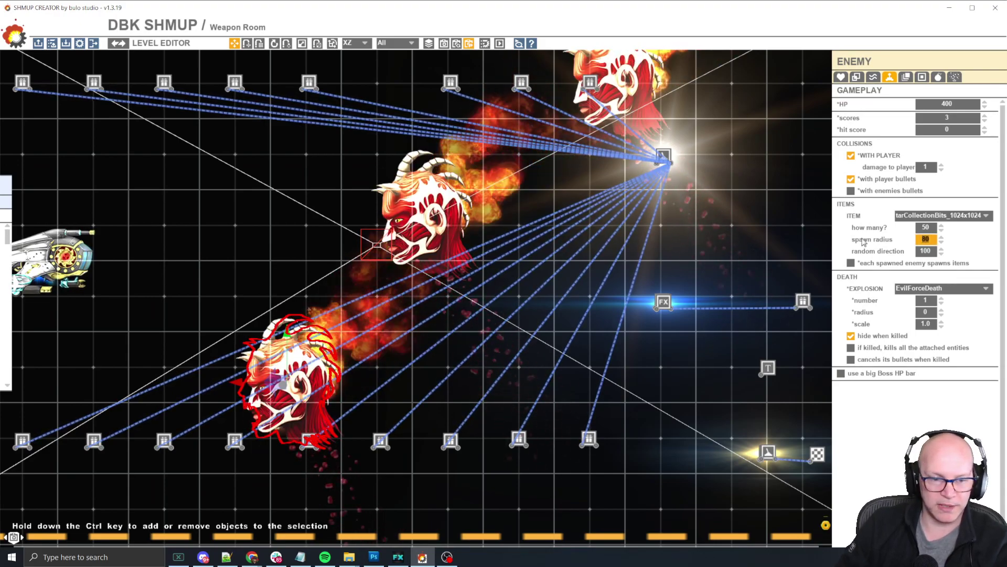
click(927, 239)
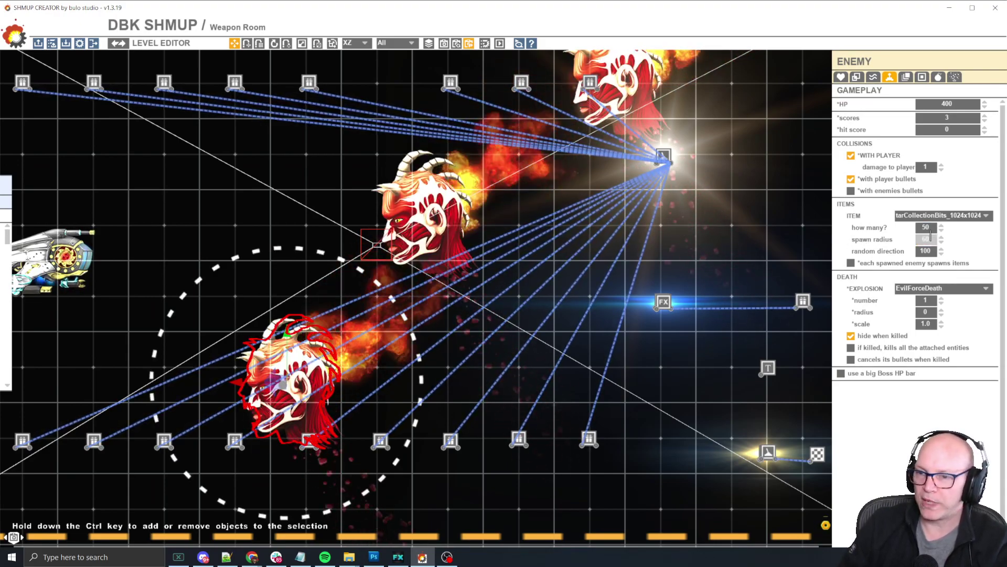
click(776, 237)
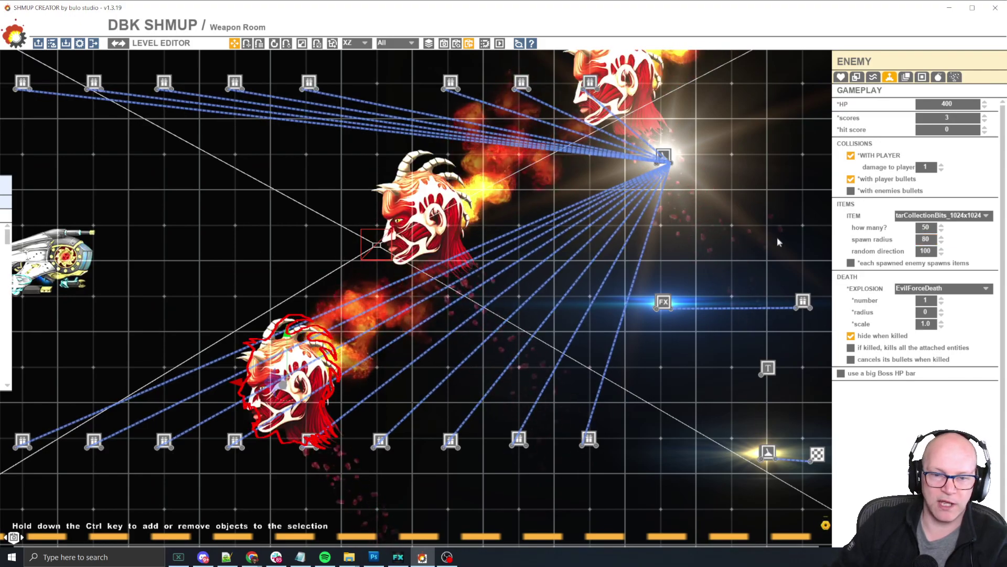
- Set the lower demon head's dropped item count to 50 and the item spawn radius to 25
click(926, 228)
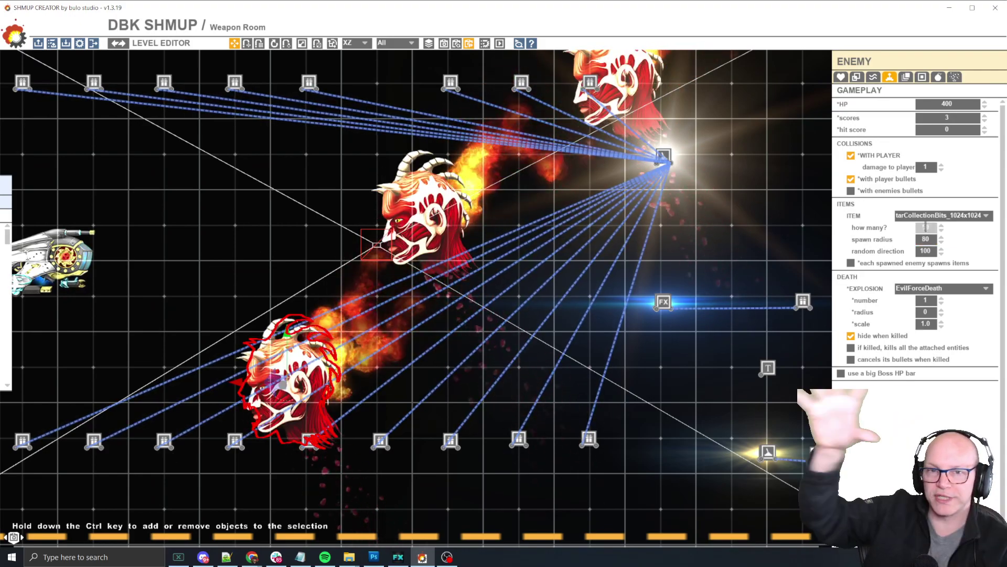
text(50)
key(Return)
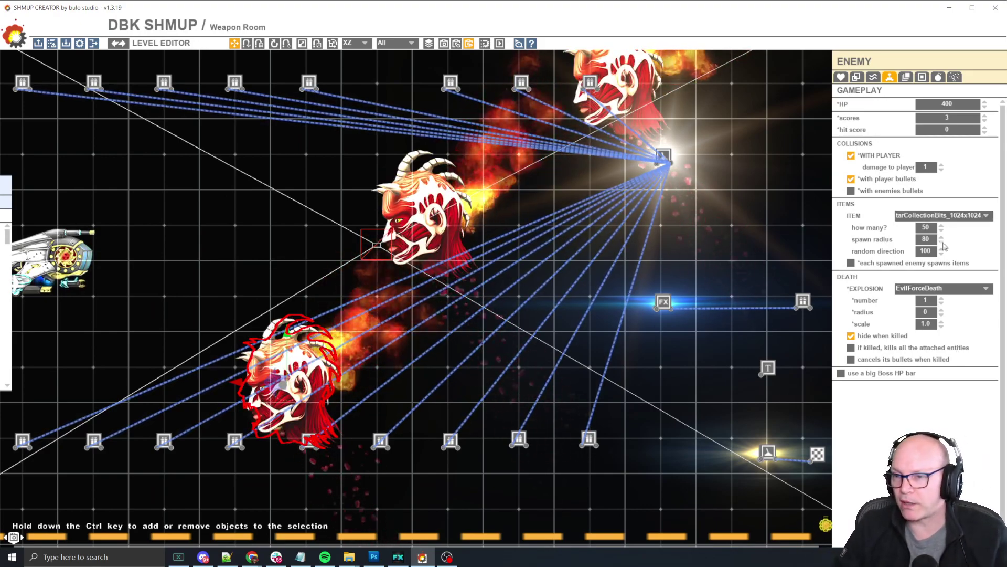
click(927, 238)
text(25)
key(Return)
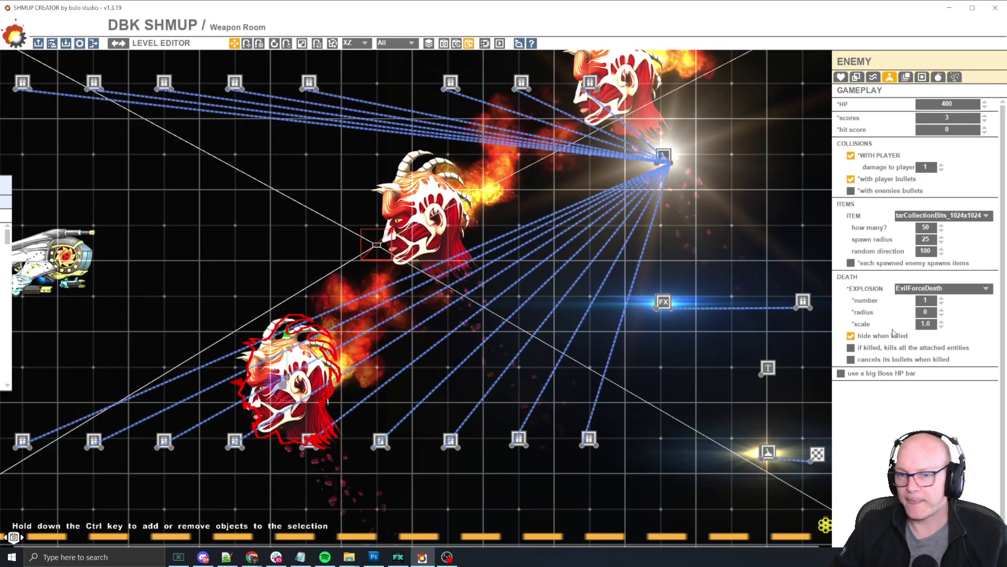
- Playtest the Weapon Room twice, shooting the demon heads to check how their dropped items spread, and return to the editor
key(space)
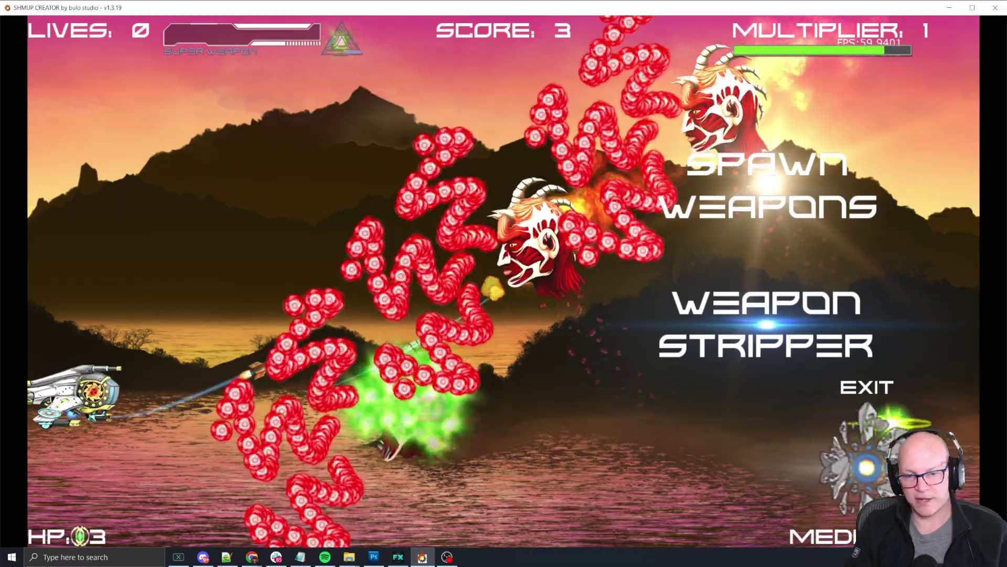
key(Up)
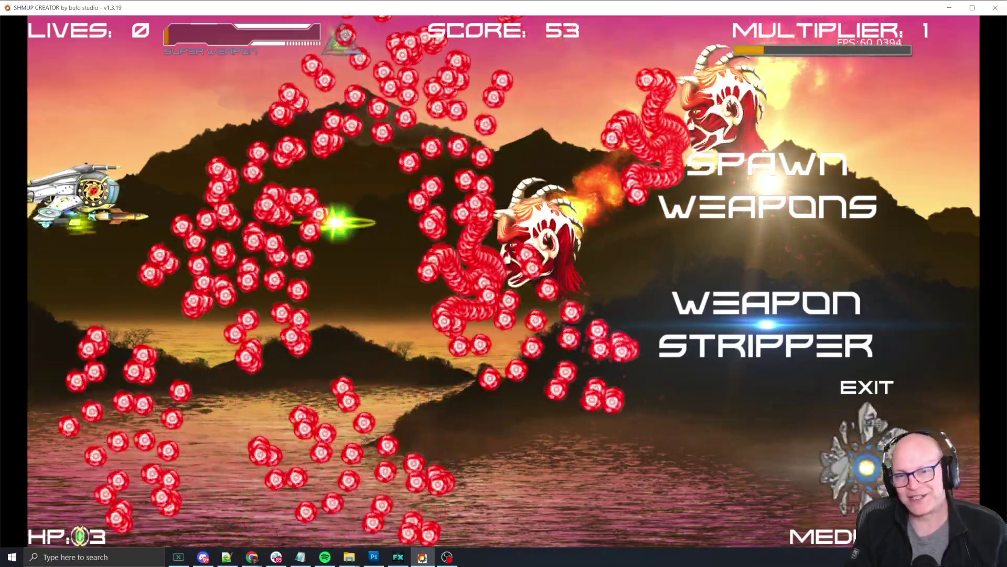
key(Up)
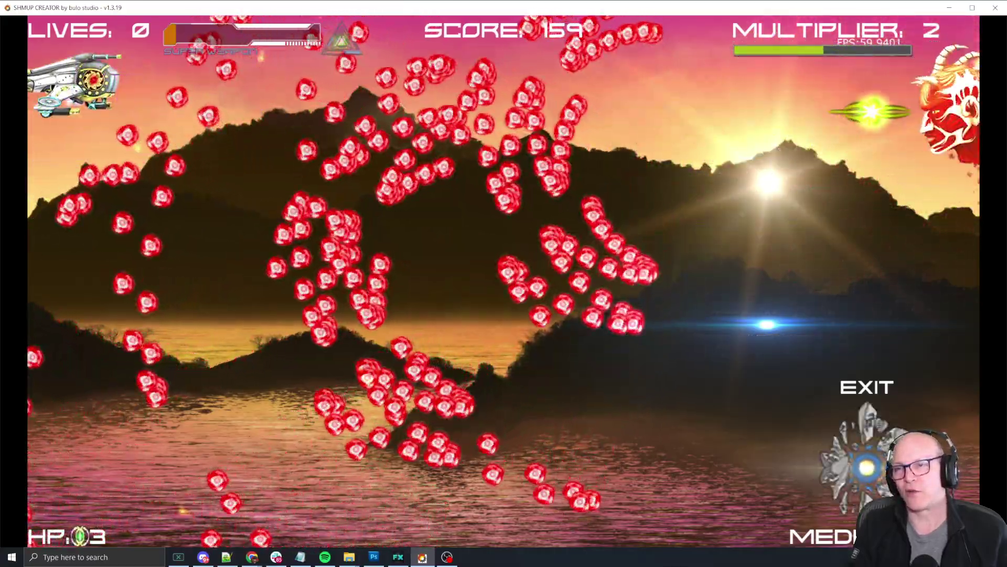
key(Escape)
key(space)
key(Down)
key(Left)
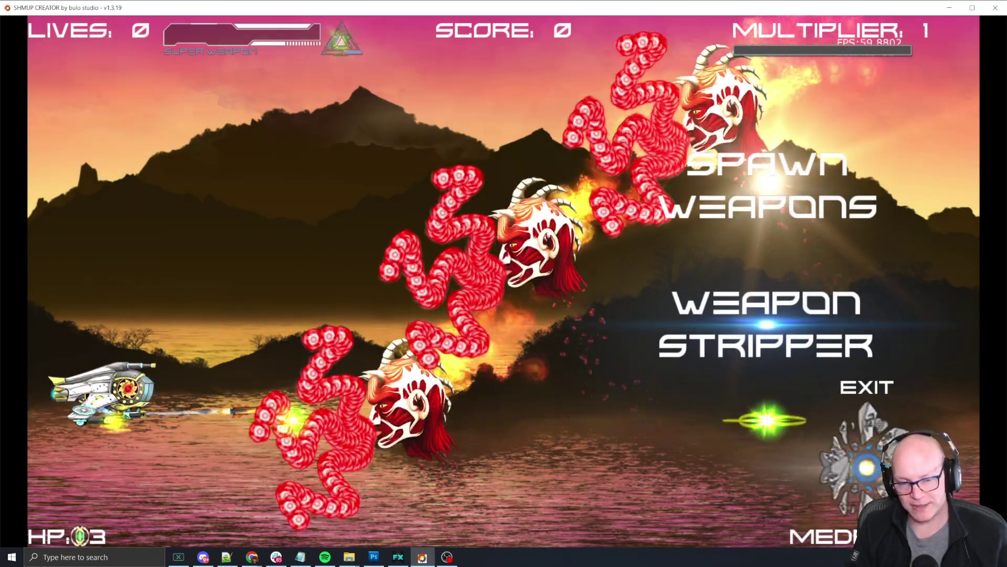
key(Escape)
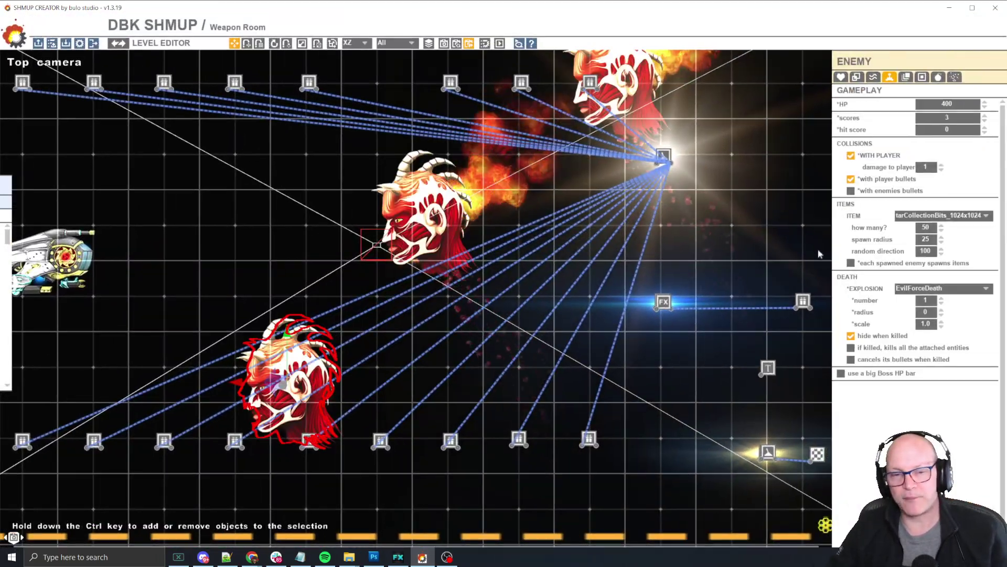
- Set the lower demon head's item spawn radius to 80 and deselect the enemy
click(926, 239)
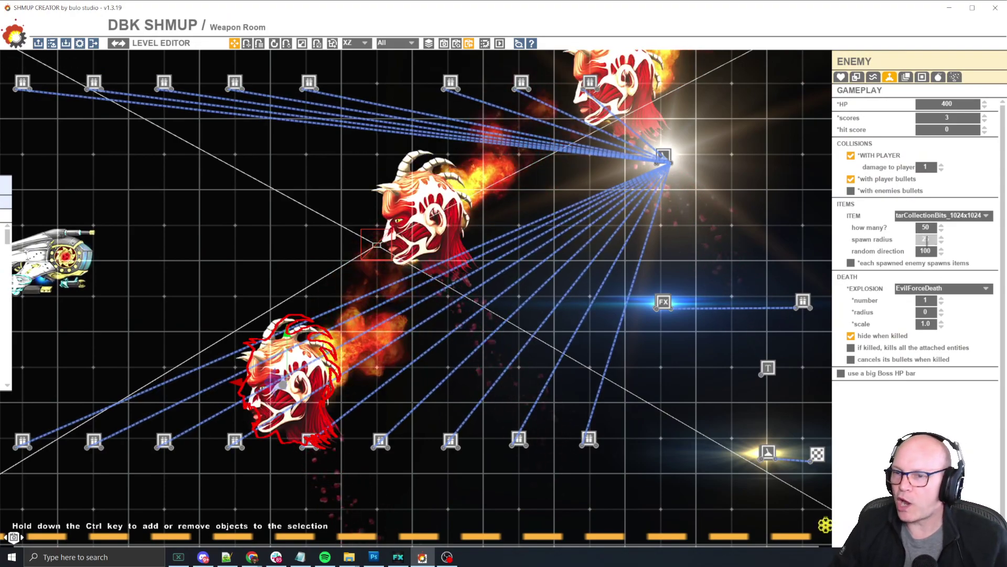
text(80)
key(Return)
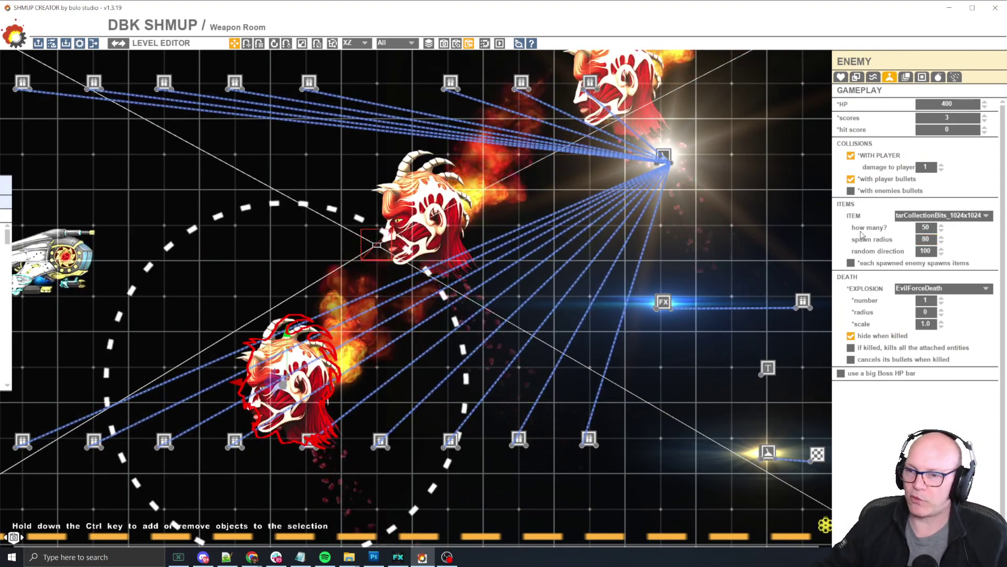
click(764, 190)
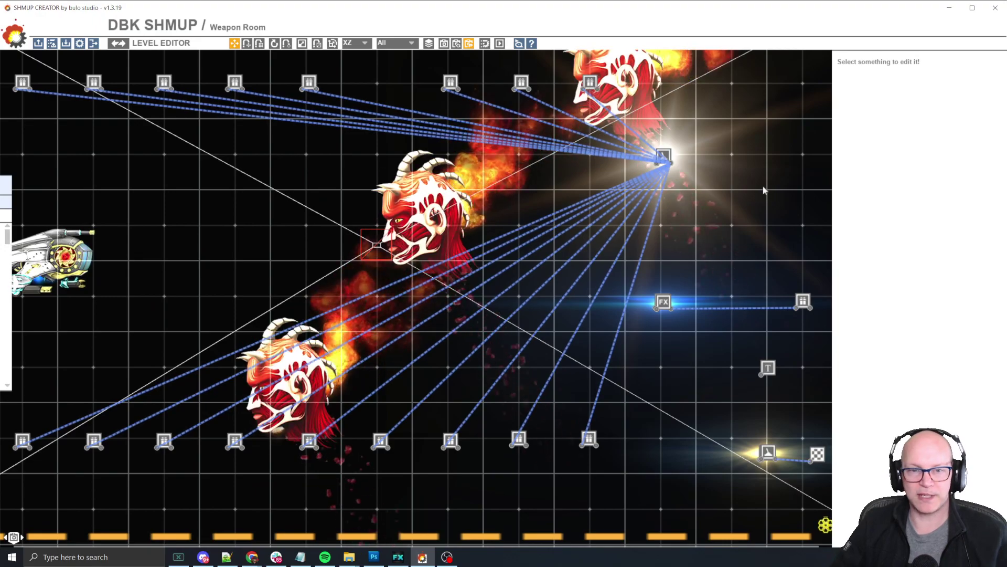
- Open Notepad, write the reminder "Set evil force soul bits spawn radius for all levels", and return to the SHMUP Creator level editor
text(open note)
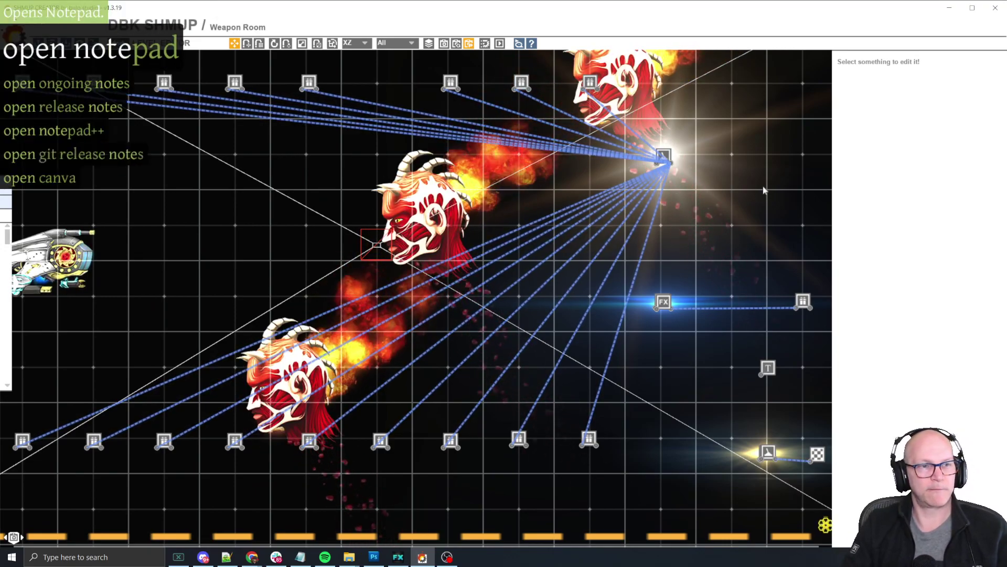
key(Return)
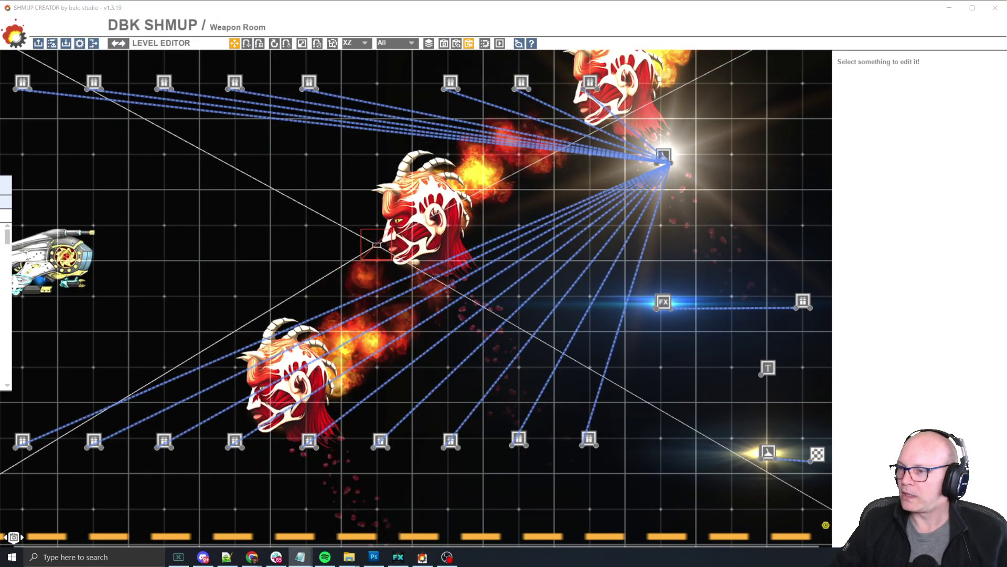
text(Set evil force )
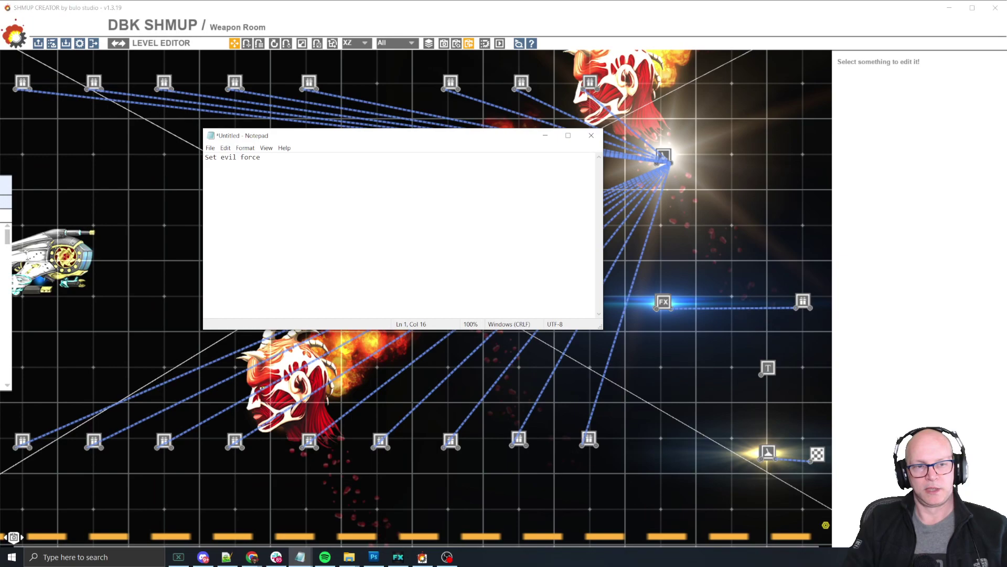
text(soul)
key(BackSpace)
text(ou)
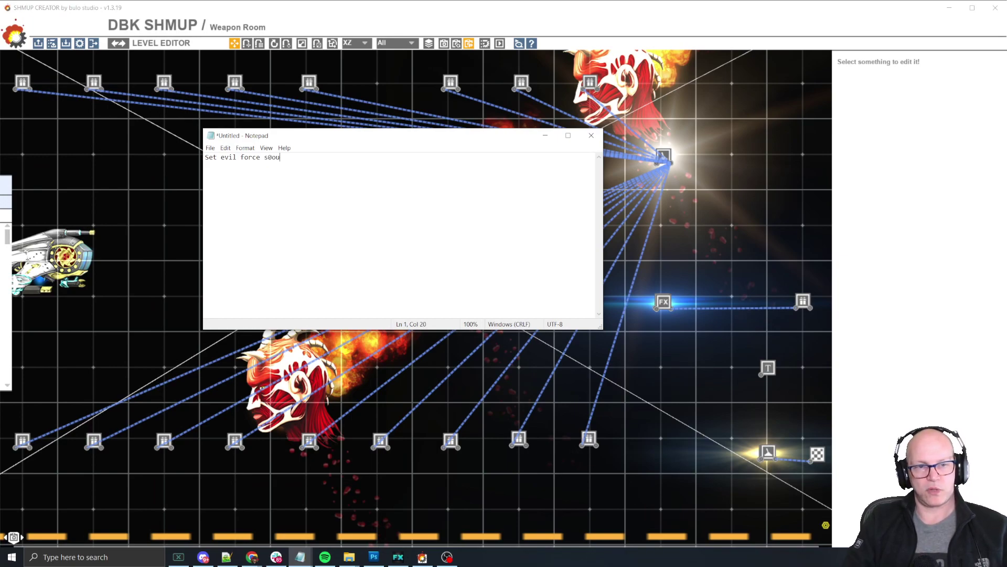
text(l bits spawn radi)
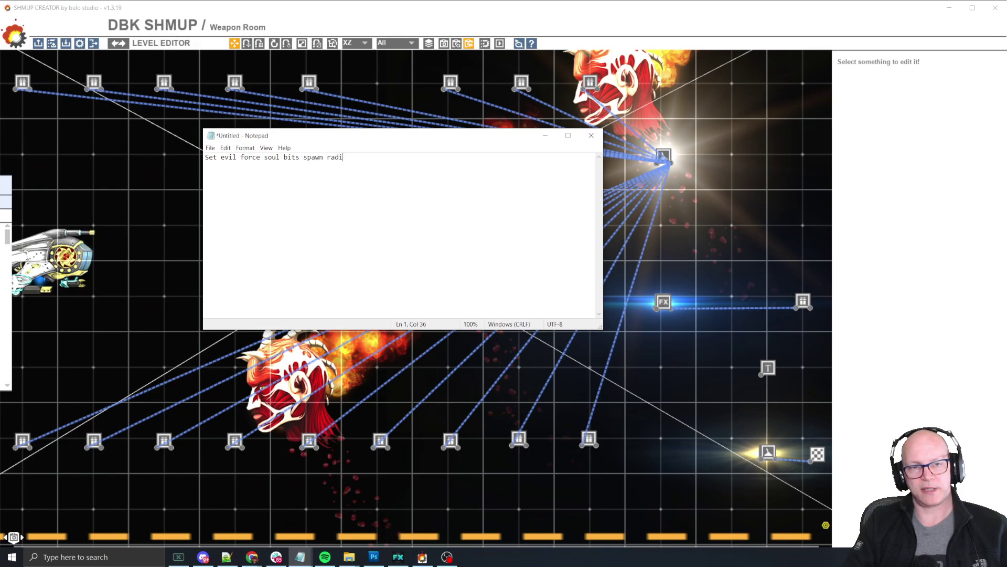
text(us for all levels)
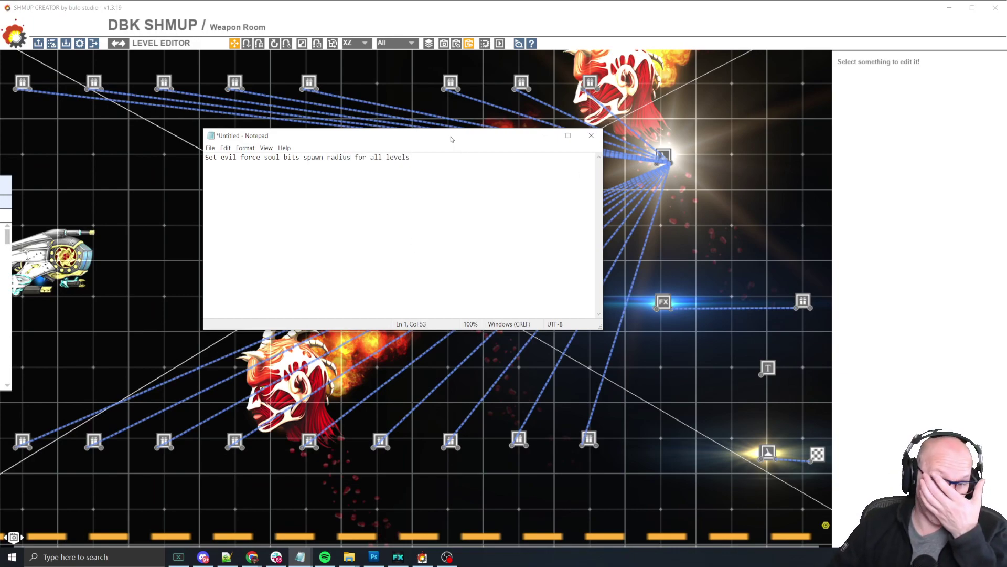
click(376, 245)
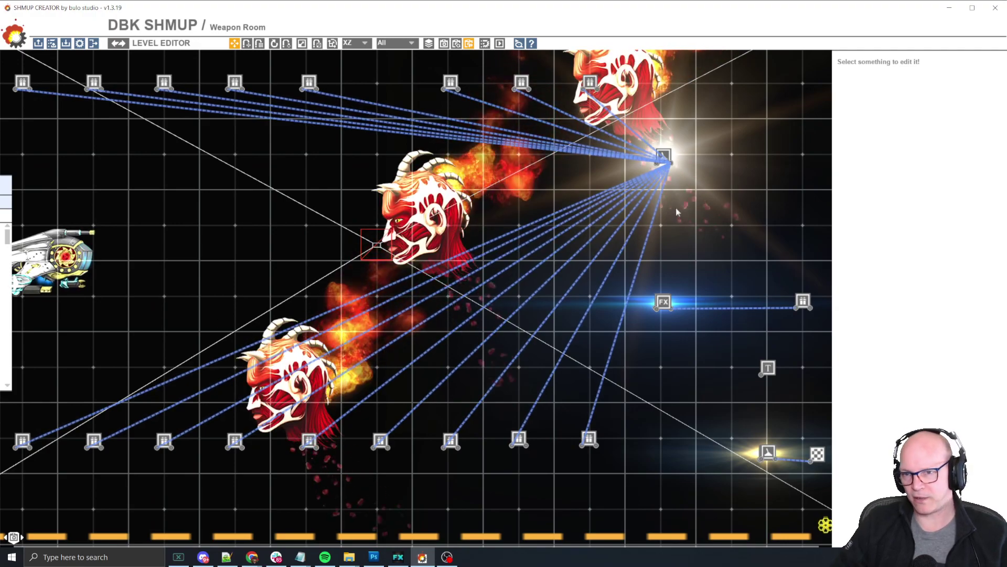
drag(160, 258, 164, 290)
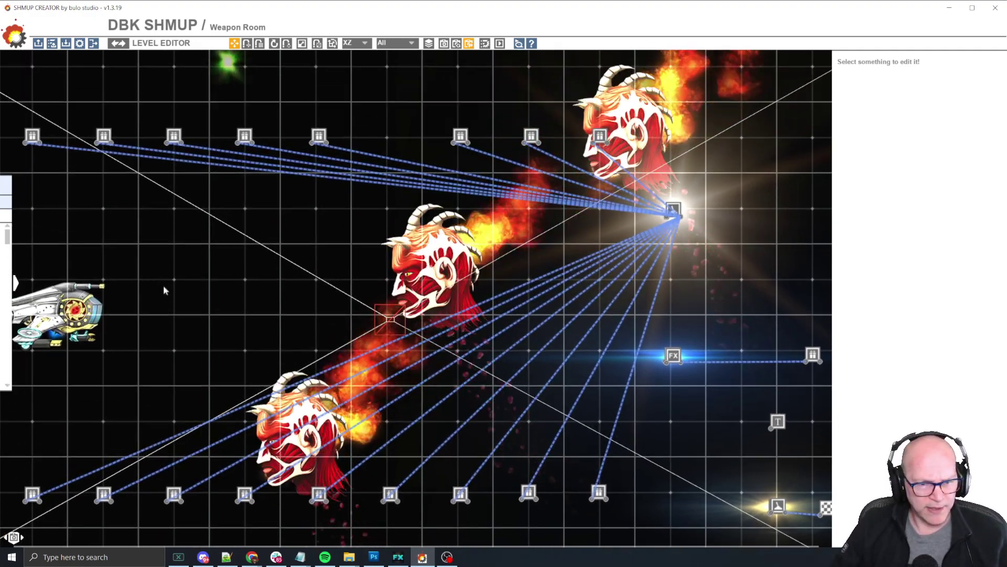